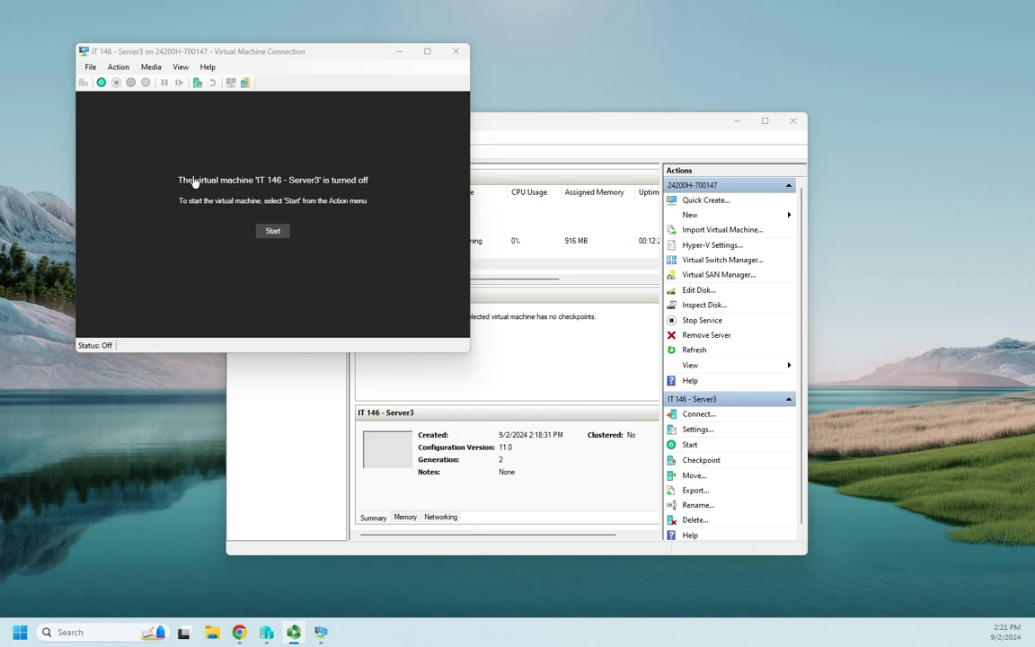
- Power on Server3, boot from the installation DVD, and accept the English (United States) language settings
{"action": "left_click", "coordinate": [273, 231]}
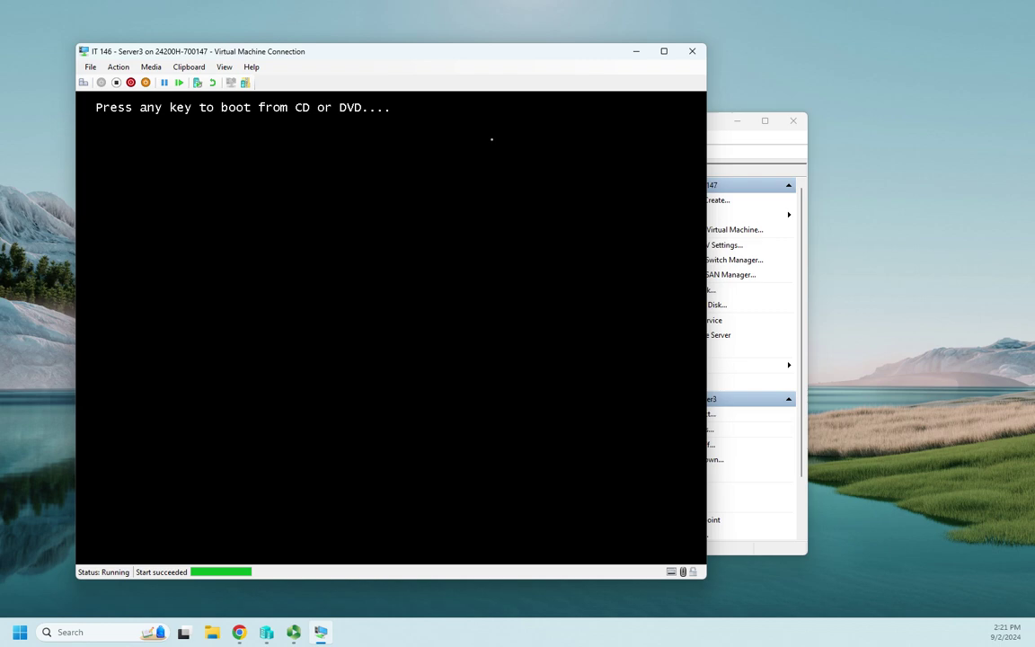
{"action": "key", "text": "Return"}
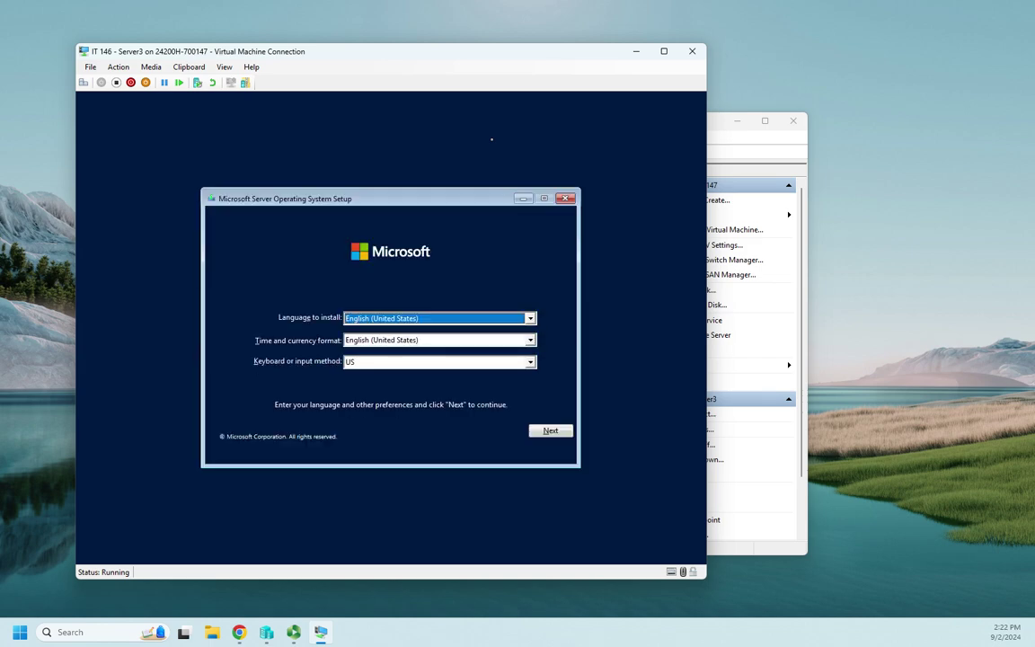
{"action": "left_click", "coordinate": [545, 433]}
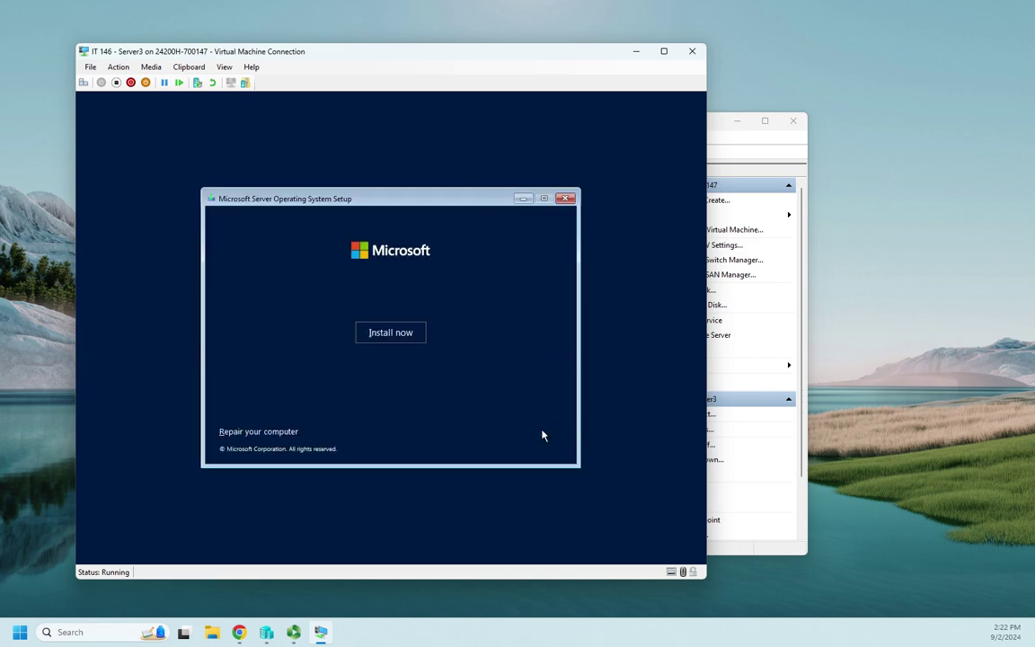
- Select Windows Server 2022 Standard Evaluation without desktop, accept the license terms, and choose a Custom install
{"action": "left_click", "coordinate": [376, 338]}
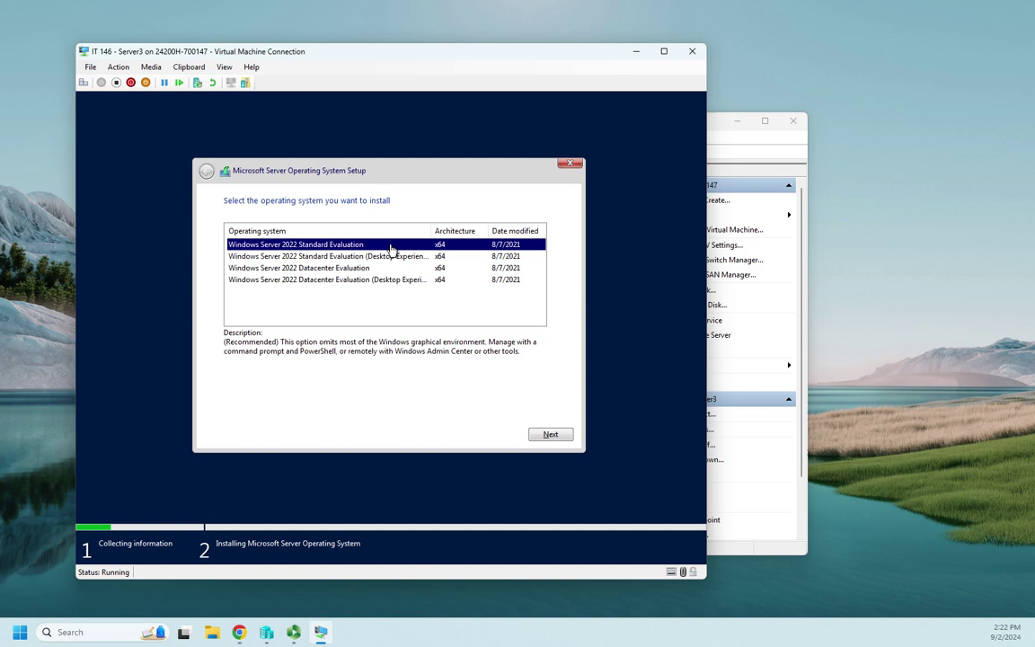
{"action": "left_click", "coordinate": [550, 435]}
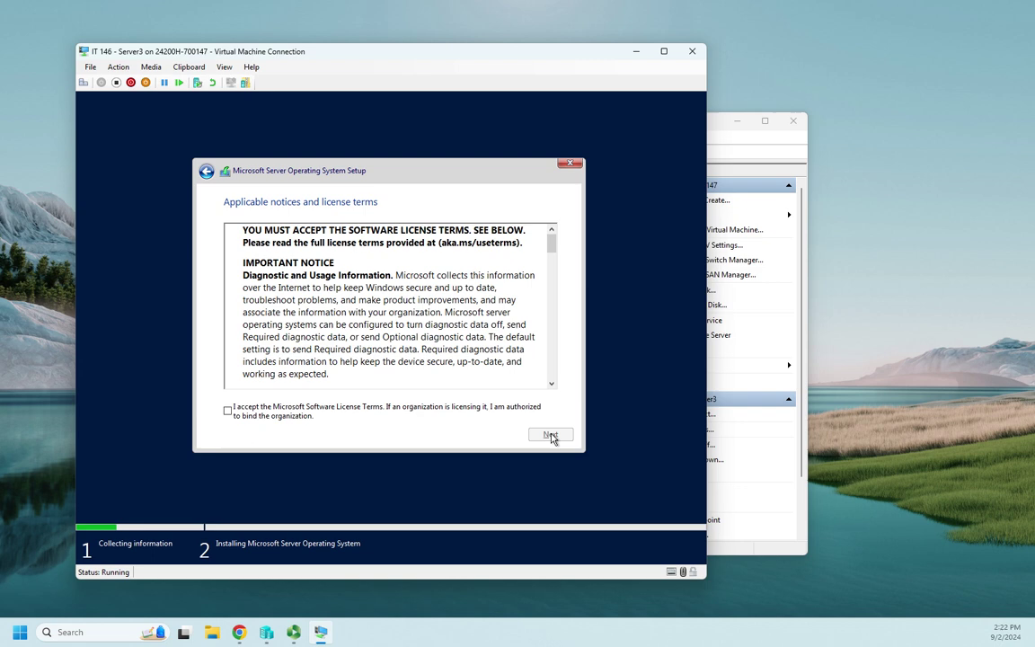
{"action": "left_click", "coordinate": [229, 411]}
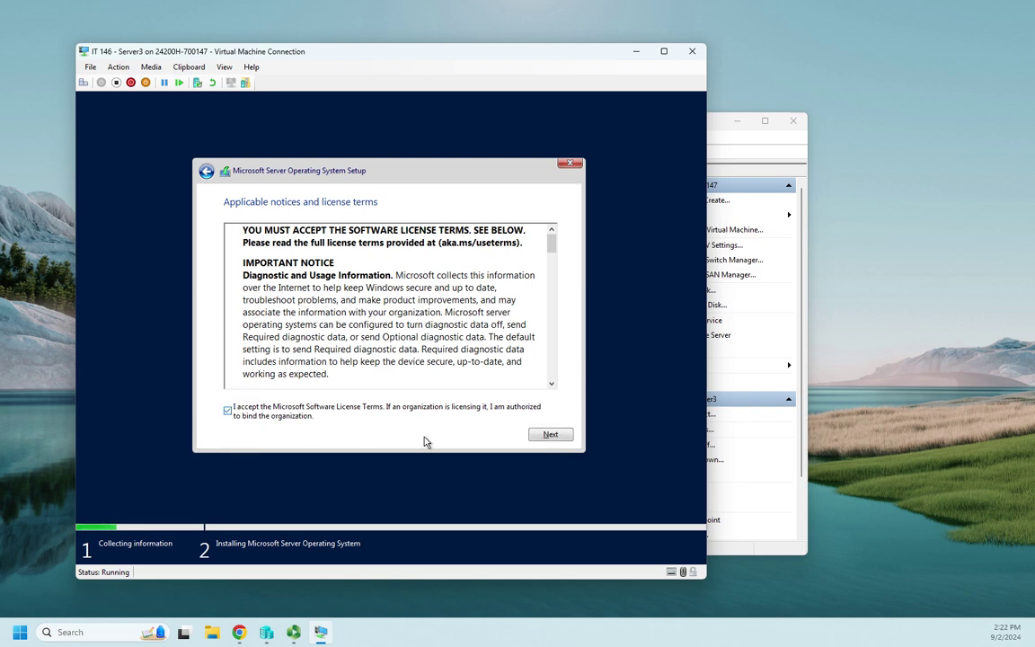
{"action": "left_click", "coordinate": [550, 435]}
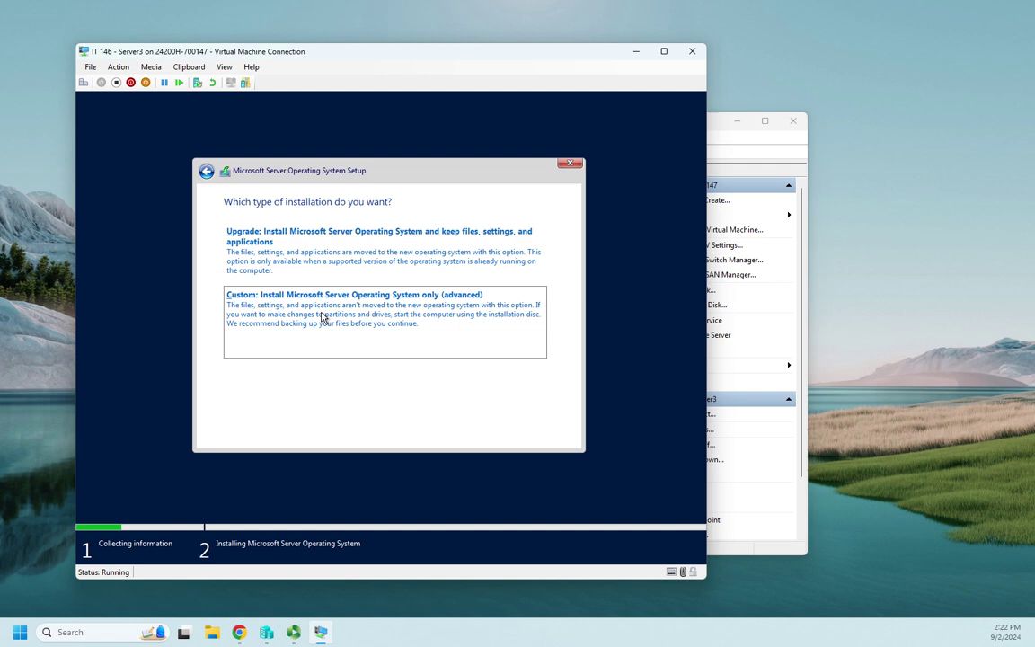
{"action": "left_click", "coordinate": [406, 316]}
- Install onto Drive 0's 127.0 GB unallocated space, glancing at the Clipboard and VM command menus while it runs
{"action": "left_click", "coordinate": [550, 435]}
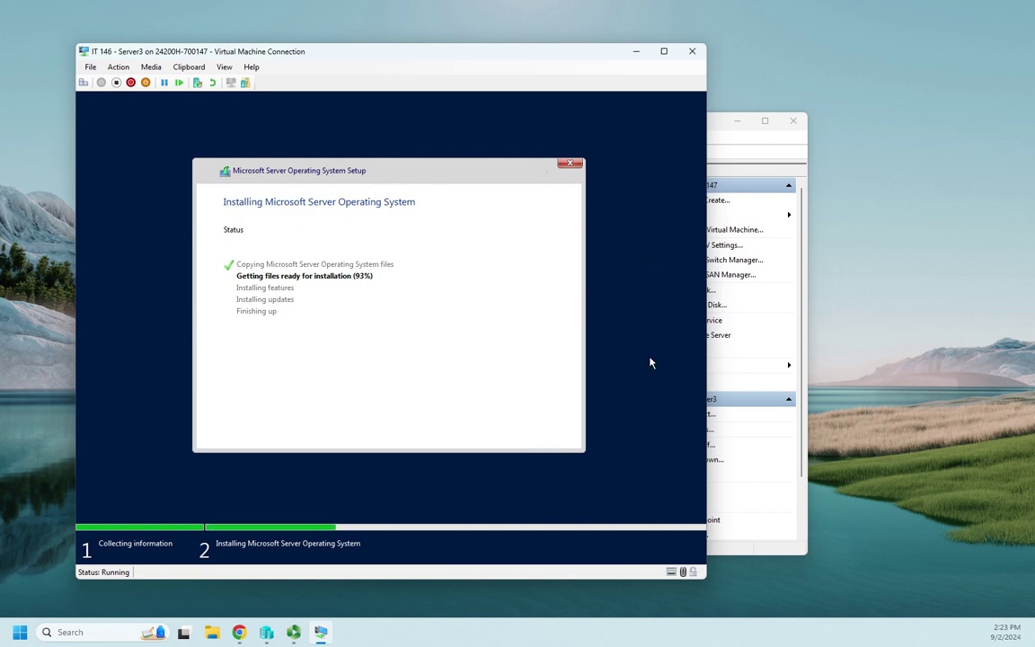
{"action": "left_click", "coordinate": [189, 67]}
{"action": "left_click", "coordinate": [150, 72]}
{"action": "left_click", "coordinate": [123, 68]}
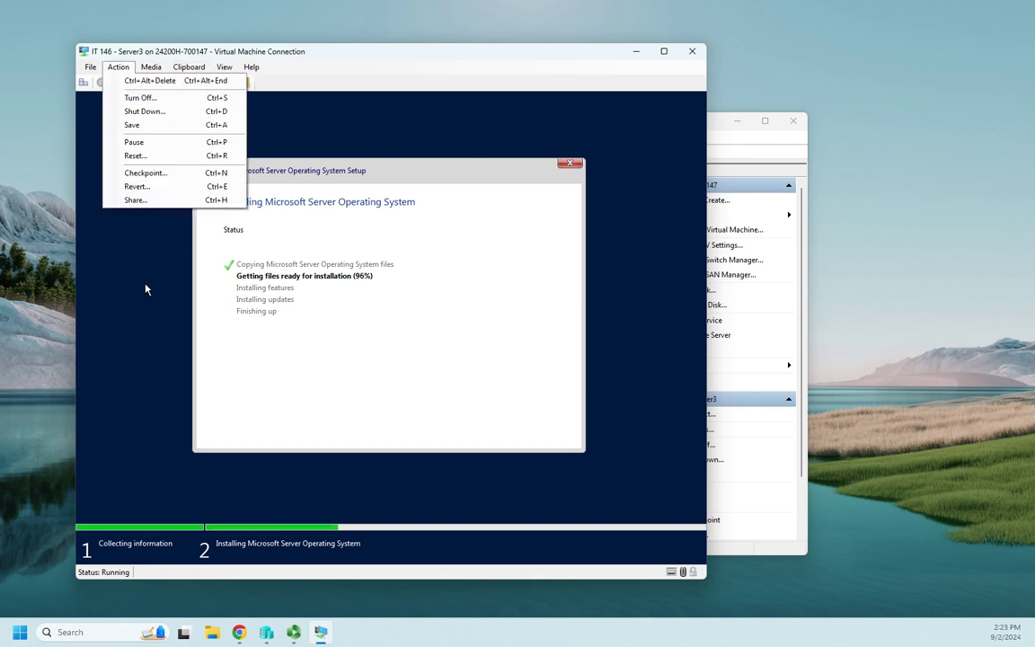
{"action": "left_click", "coordinate": [117, 67]}
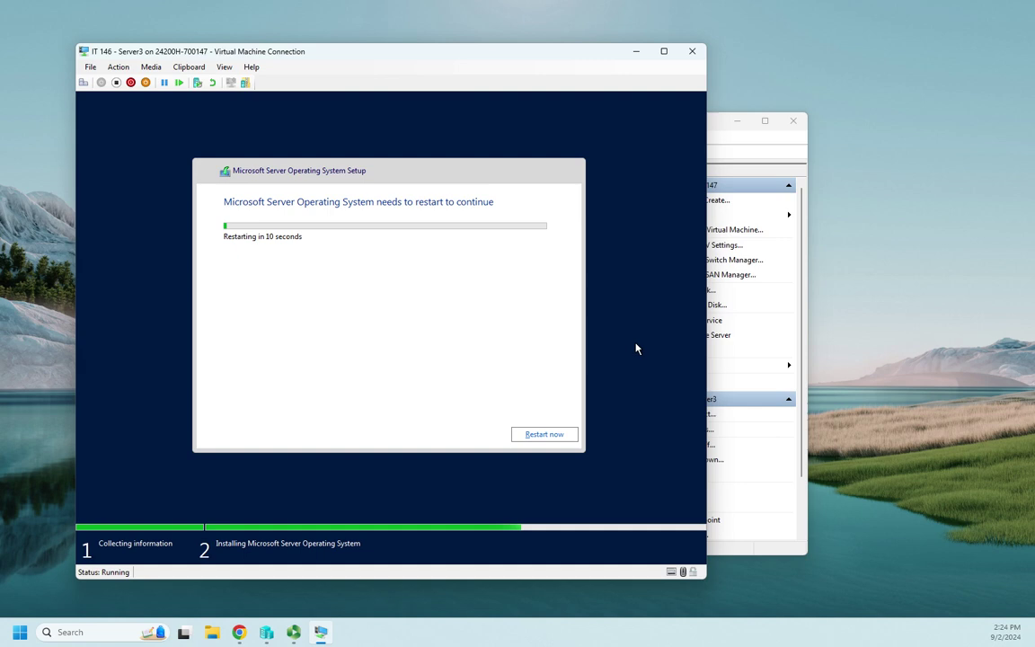
- Restart Server3 now and reconnect to it at 1366 by 768 resolution
{"action": "left_click", "coordinate": [545, 437]}
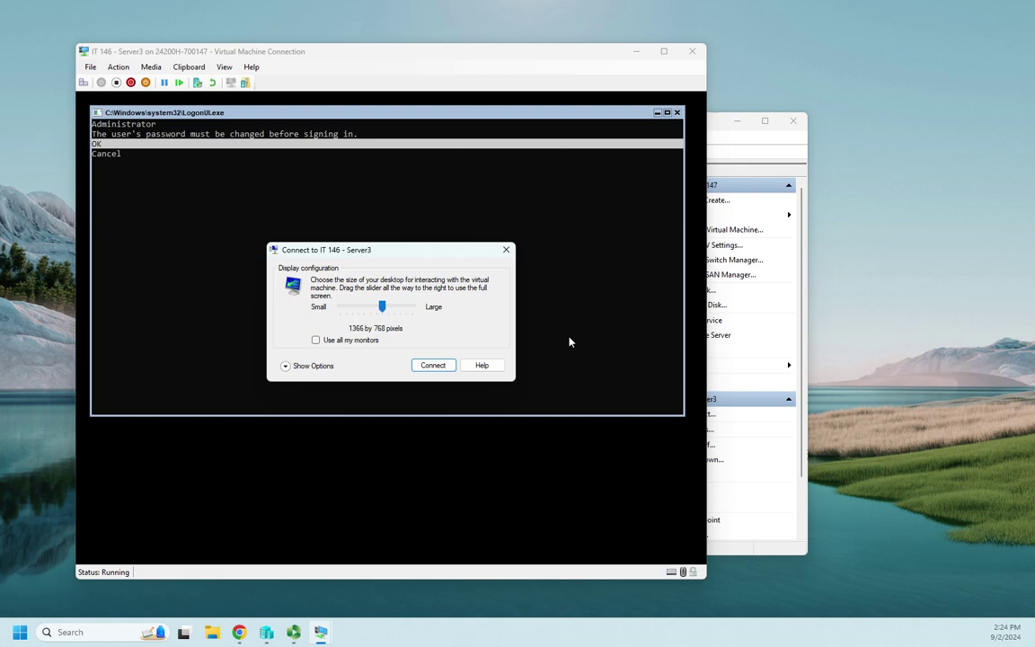
{"action": "left_click", "coordinate": [433, 365]}
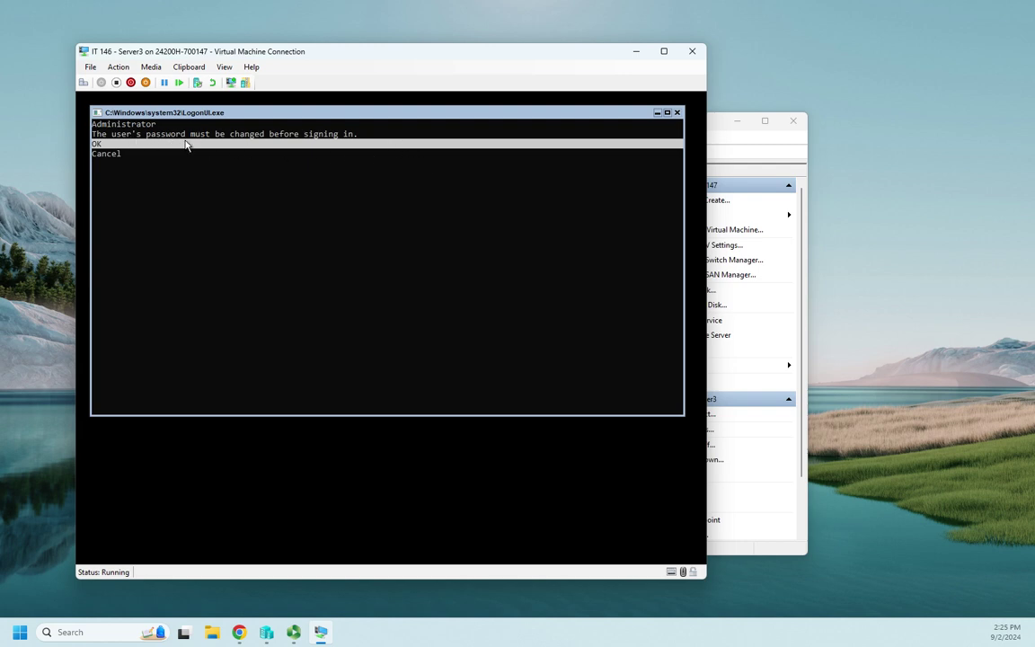
- Acknowledge the required Administrator password change and enter the new password
{"action": "key", "text": "Return"}
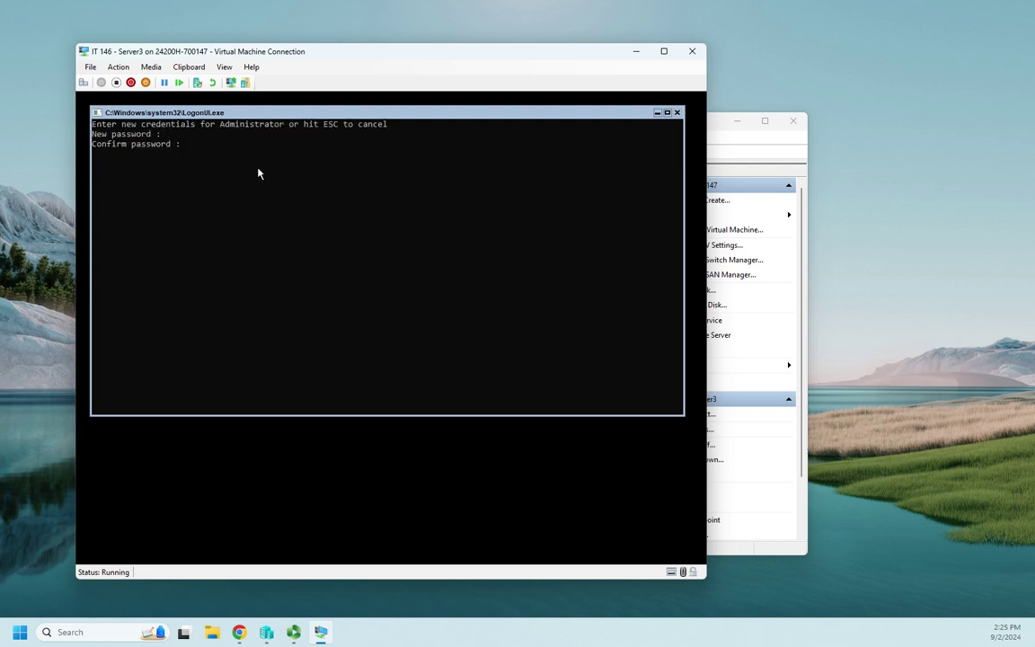
{"action": "type", "text": "******"}
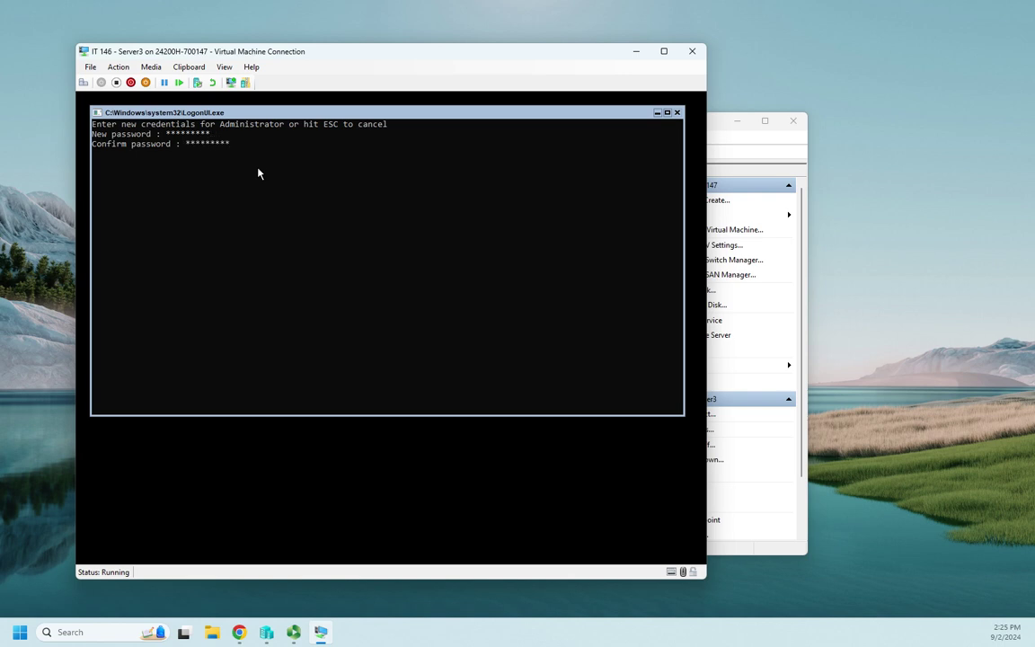
- Confirm the new Administrator password and dismiss the password-changed message
{"action": "key", "text": "Return"}
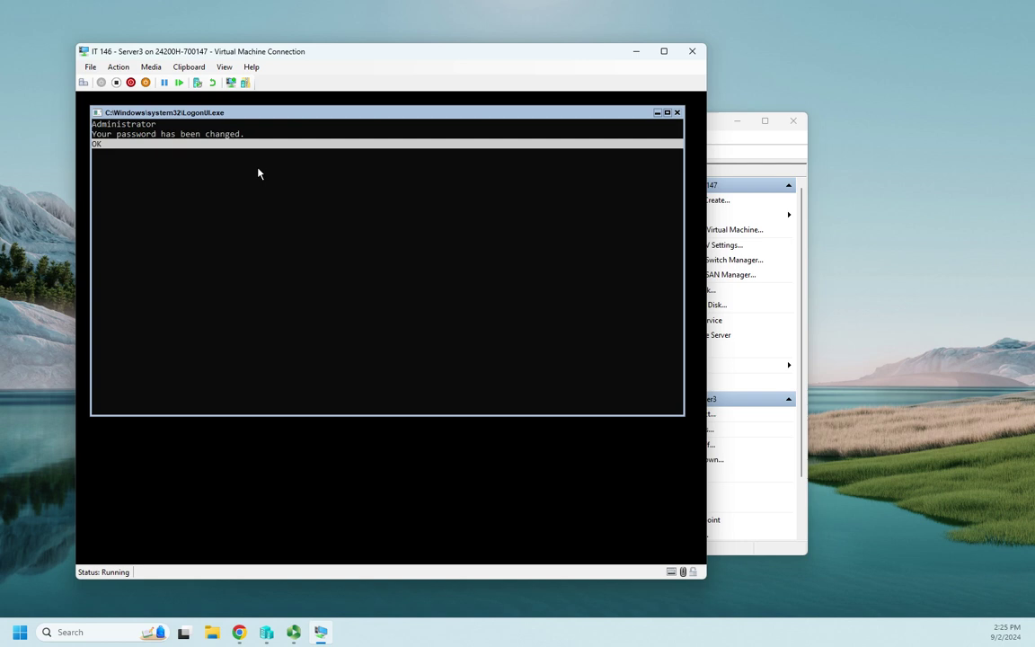
{"action": "key", "text": "Return"}
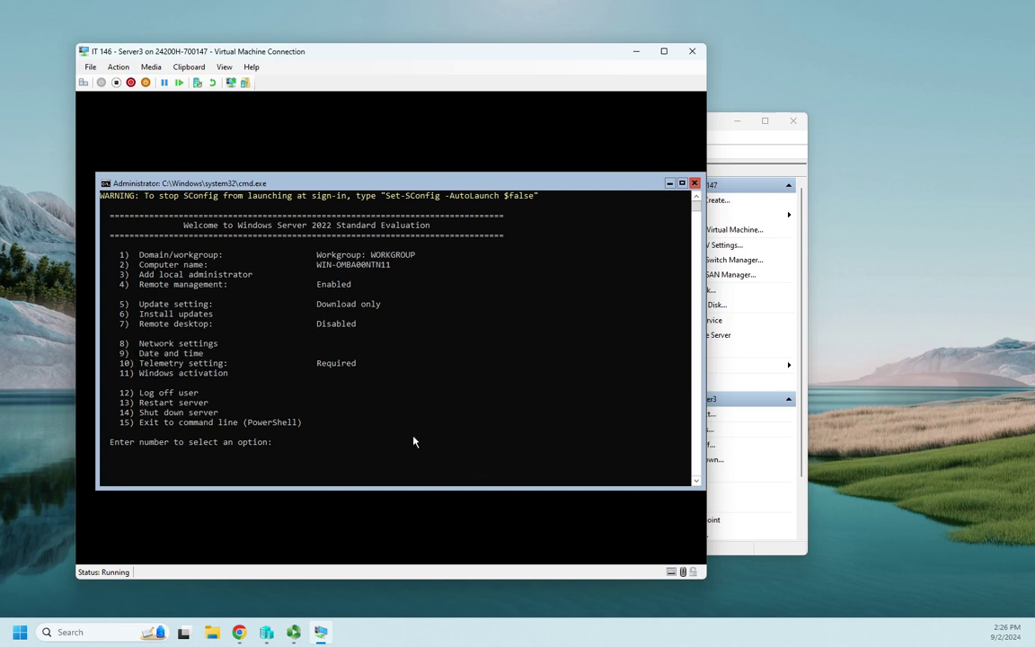
- Open SConfig Network settings (option 8) and select network adapter 1
{"action": "type", "text": "8"}
{"action": "key", "text": "Return"}
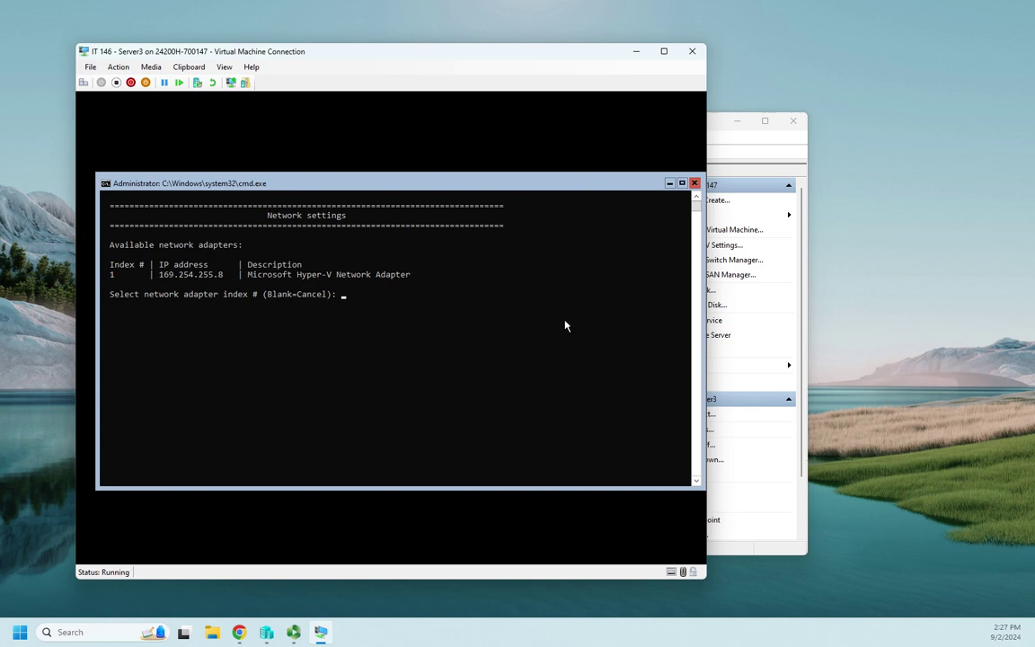
{"action": "type", "text": "1"}
{"action": "key", "text": "Return"}
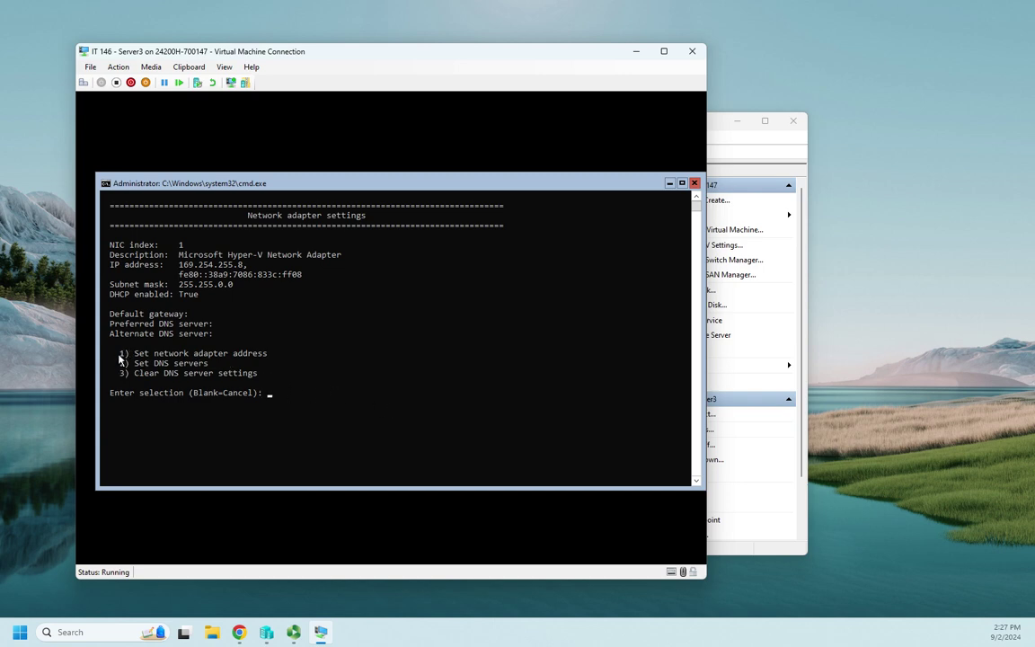
- Give adapter 1 static IP 10.10.10.12, default mask 255.255.255.0, and gateway 10.10.10.1
{"action": "type", "text": "1"}
{"action": "key", "text": "Return"}
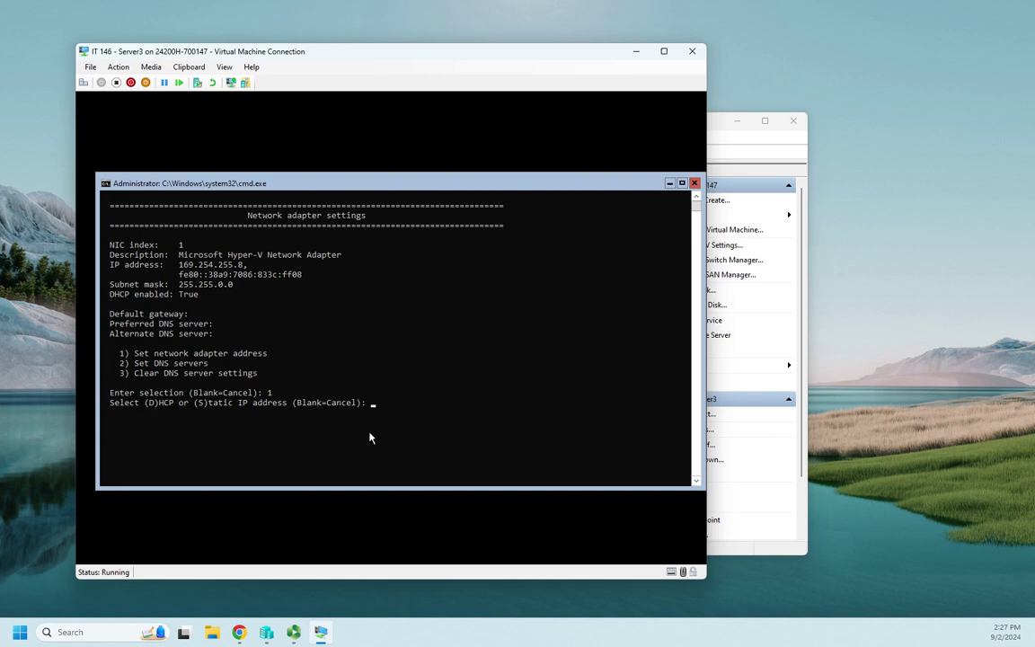
{"action": "type", "text": "s"}
{"action": "key", "text": "Return"}
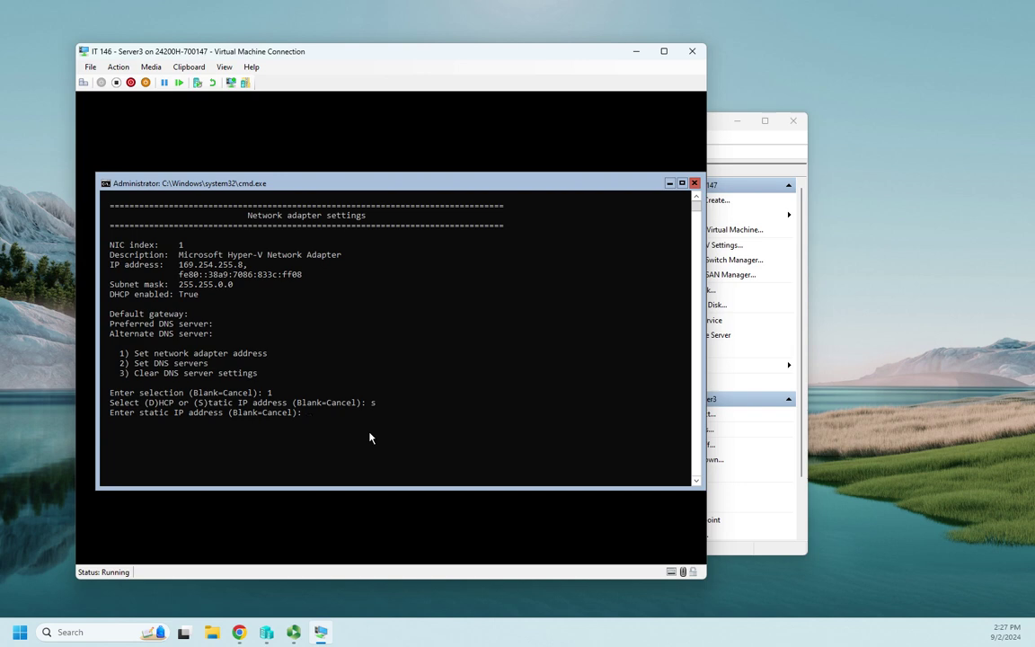
{"action": "type", "text": "10.10.10.12"}
{"action": "key", "text": "Return"}
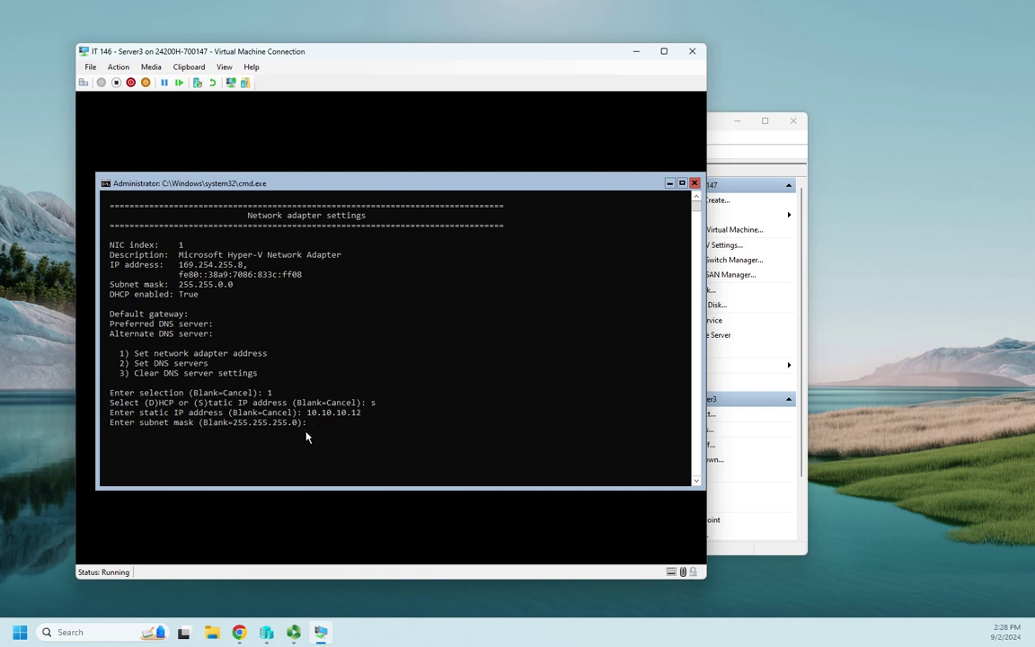
{"action": "key", "text": "Return"}
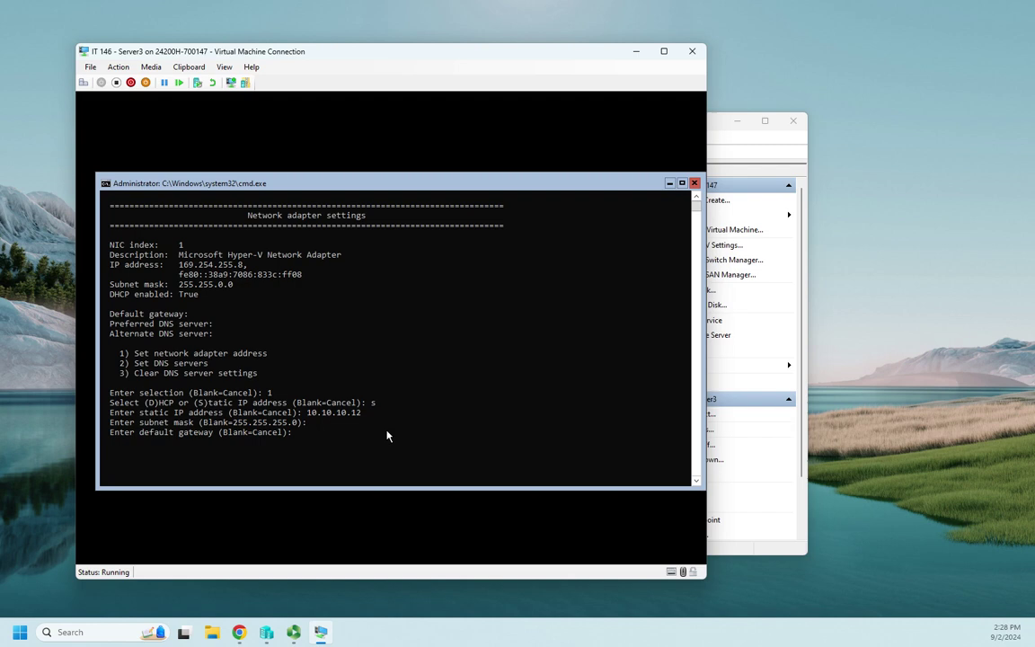
{"action": "type", "text": "10.10.10.1"}
- Submit the 10.10.10.1 gateway so SConfig releases DHCP and applies the static address
{"action": "key", "text": "Return"}
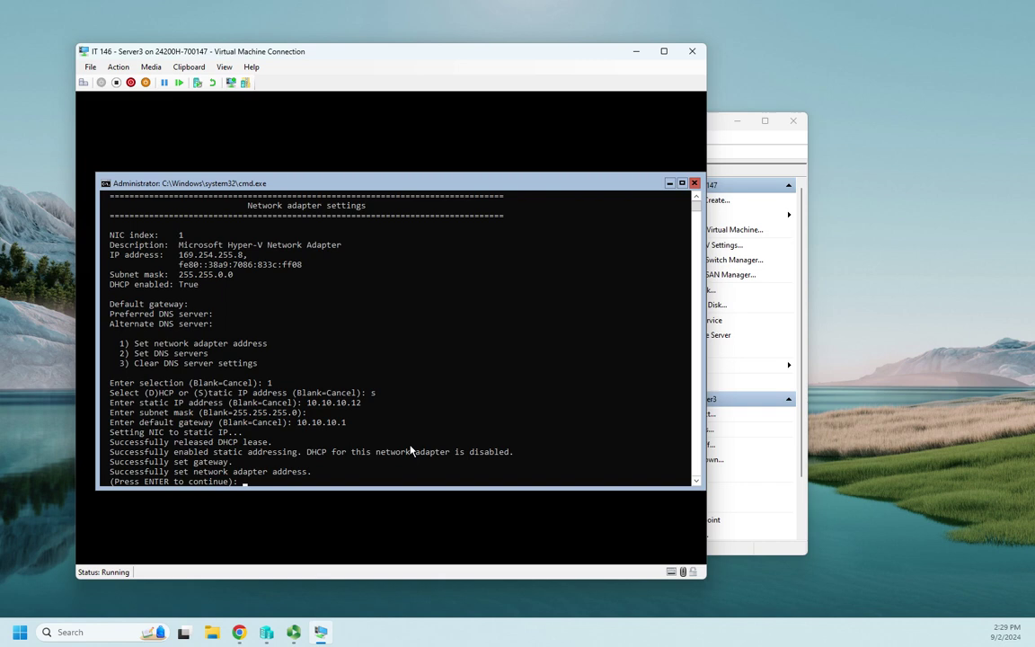
- Return to the main menu and reopen network adapter 1's settings
{"action": "key", "text": "Return"}
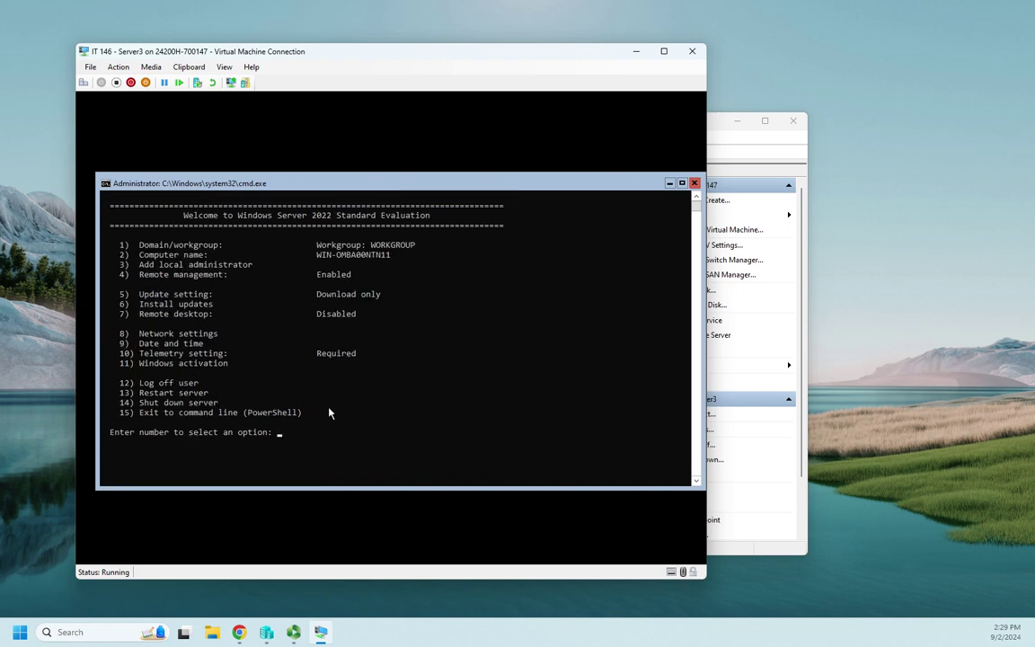
{"action": "type", "text": "8"}
{"action": "key", "text": "Return"}
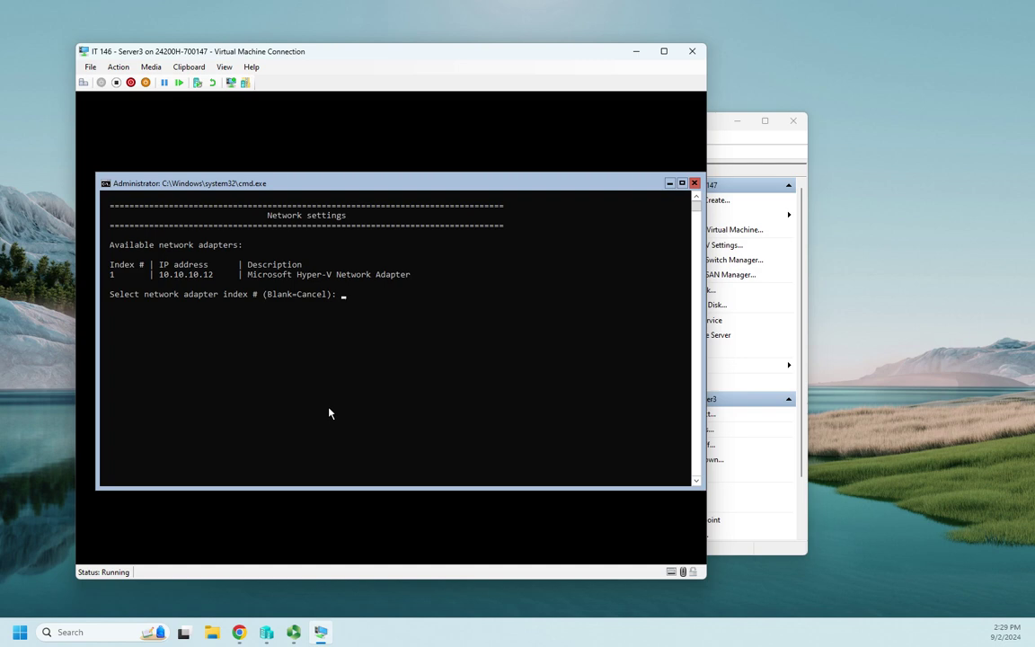
{"action": "type", "text": "1"}
{"action": "key", "text": "Return"}
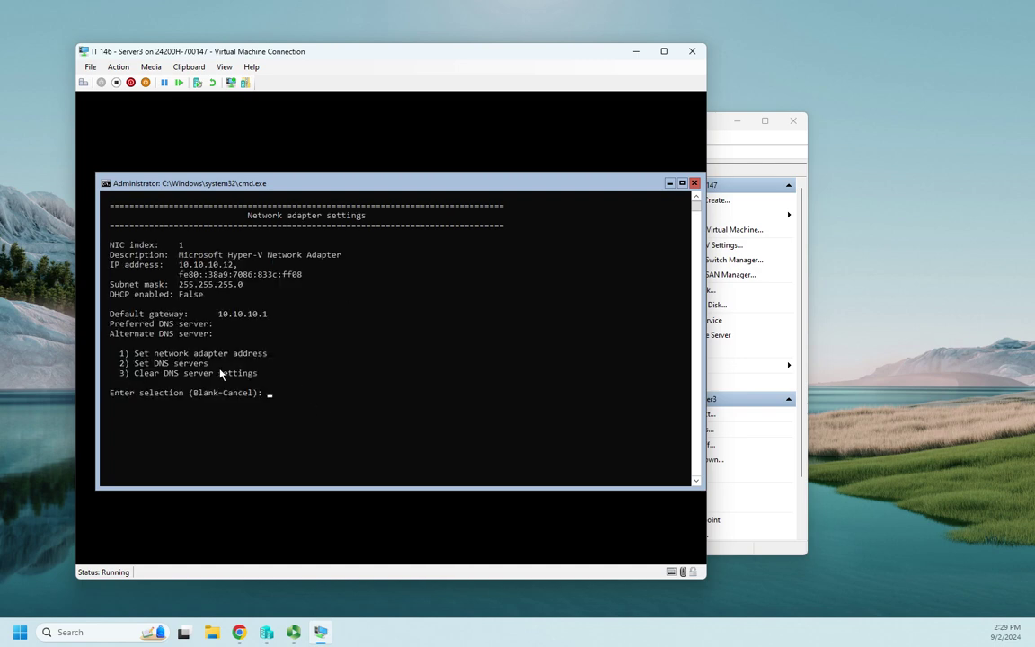
- Set preferred DNS server 10.10.10.10 with a blank alternate, then go back to the main menu
{"action": "type", "text": "2"}
{"action": "key", "text": "Return"}
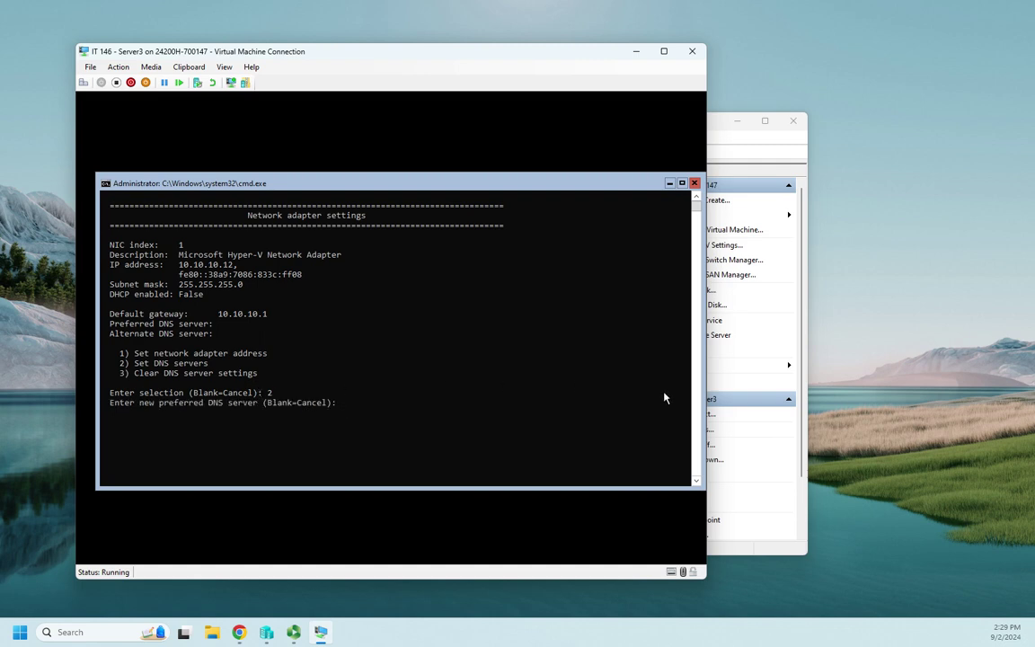
{"action": "type", "text": "10.10.10.10"}
{"action": "key", "text": "Return"}
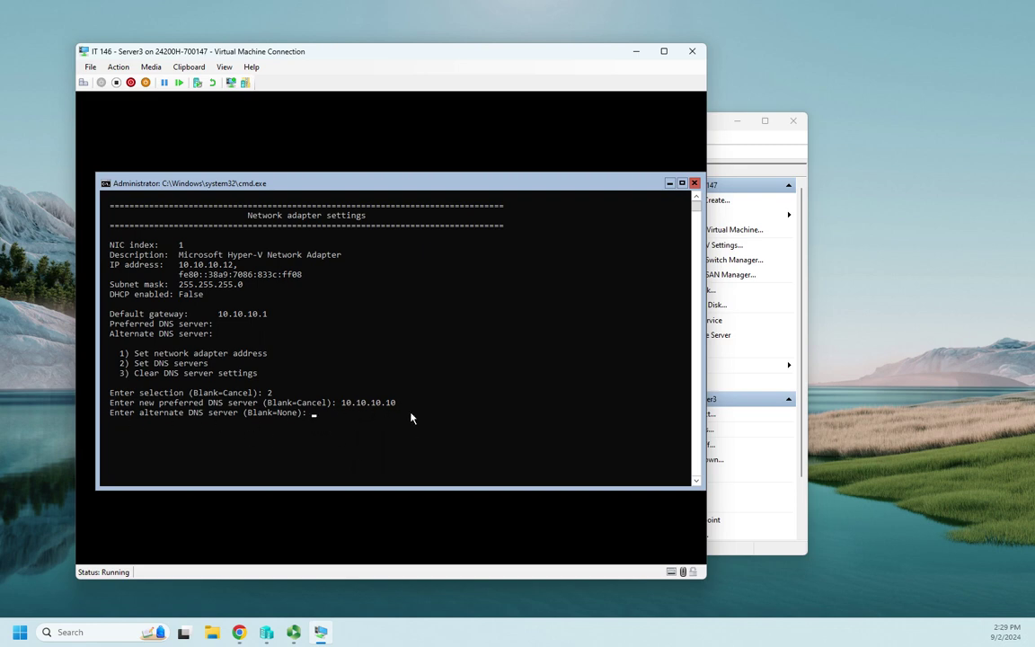
{"action": "key", "text": "Return"}
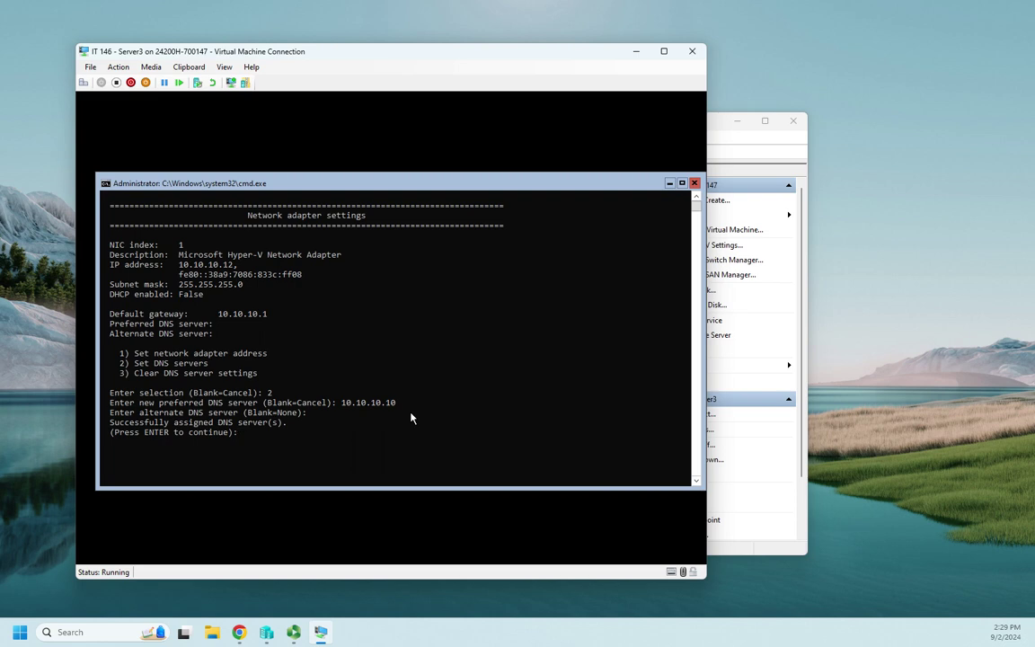
{"action": "key", "text": "Return"}
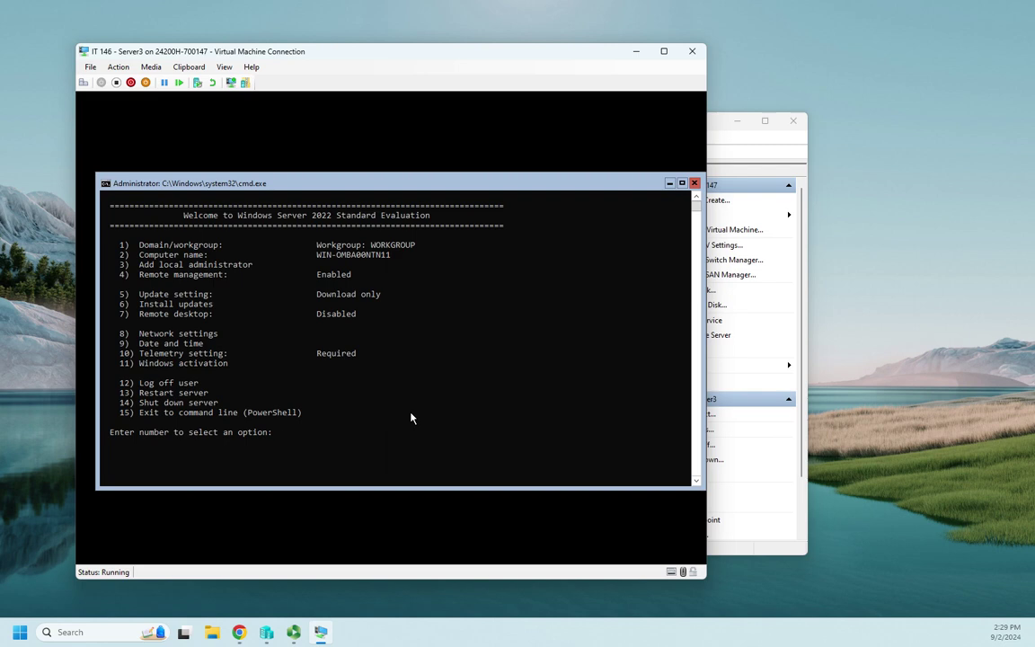
- Choose option 15 to exit SConfig to a PowerShell prompt
{"action": "type", "text": "15"}
{"action": "key", "text": "Return"}
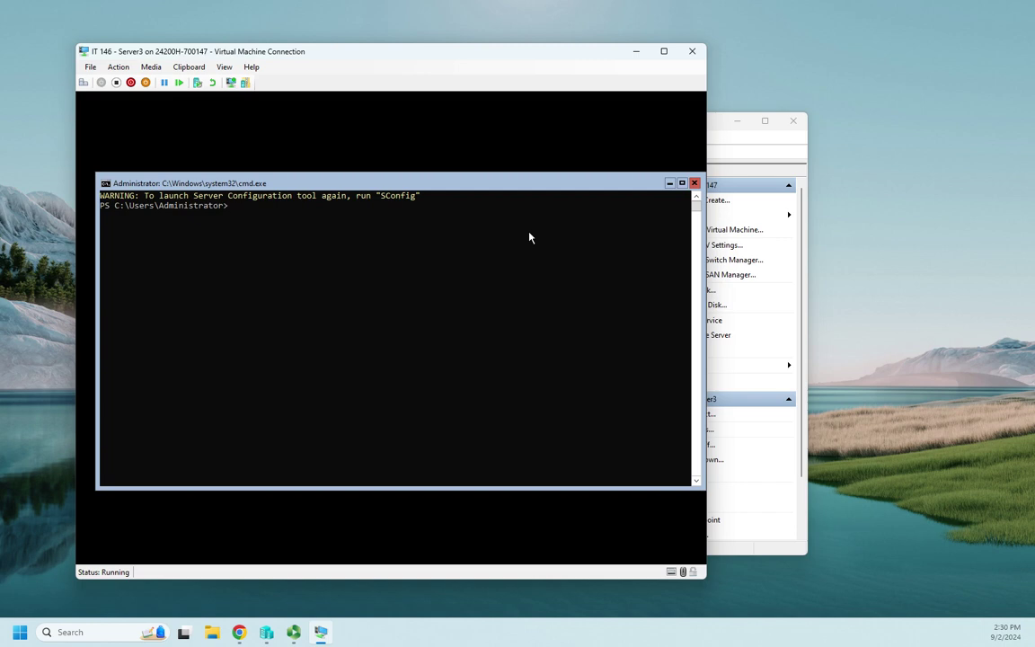
{"action": "type", "text": "ipconfig /all"}
{"action": "key", "text": "Return"}
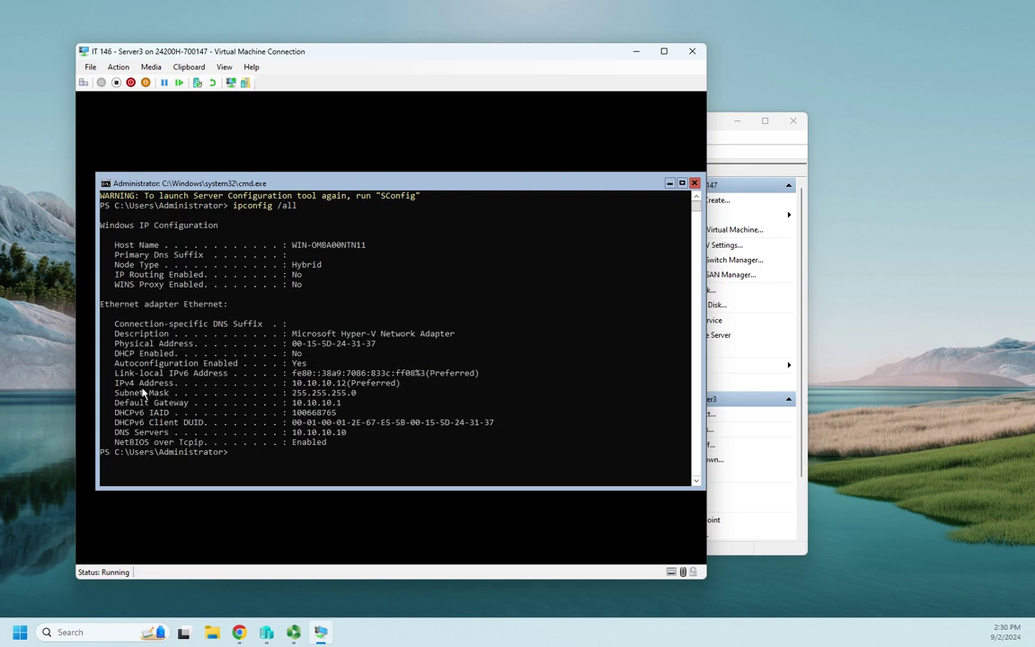
{"action": "left_click_drag", "start_coordinate": [115, 383], "coordinate": [434, 385]}
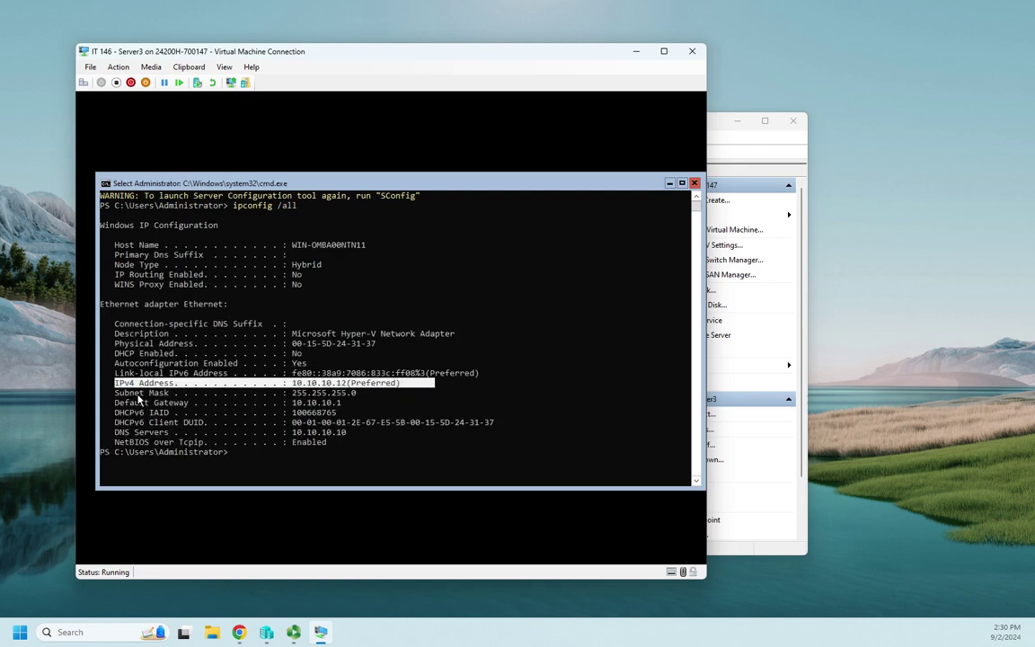
{"action": "left_click_drag", "start_coordinate": [115, 393], "coordinate": [396, 393]}
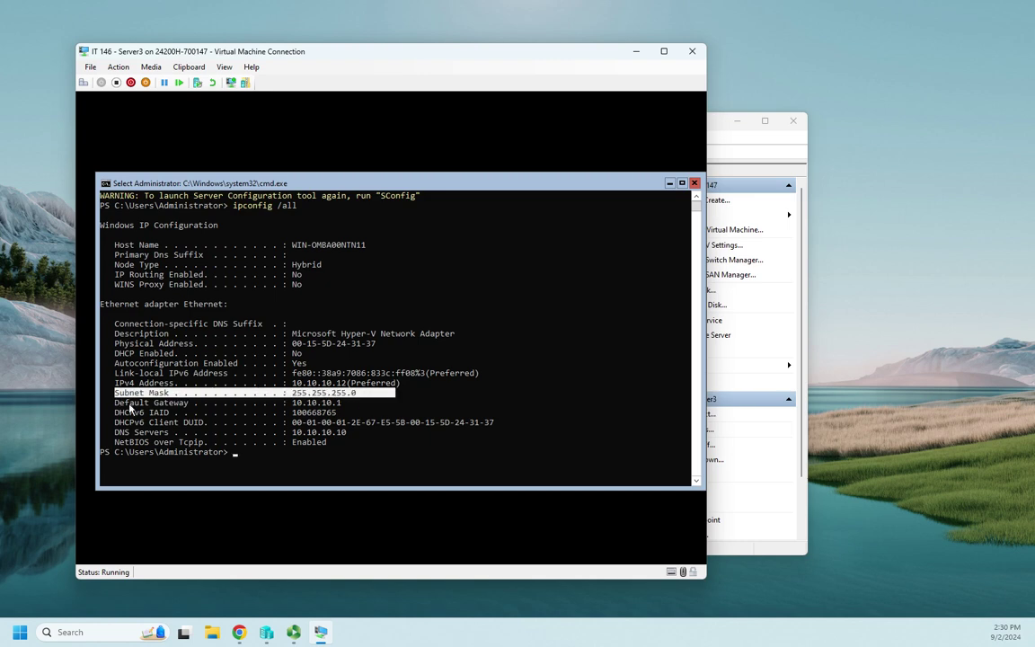
{"action": "left_click_drag", "start_coordinate": [115, 403], "coordinate": [347, 406]}
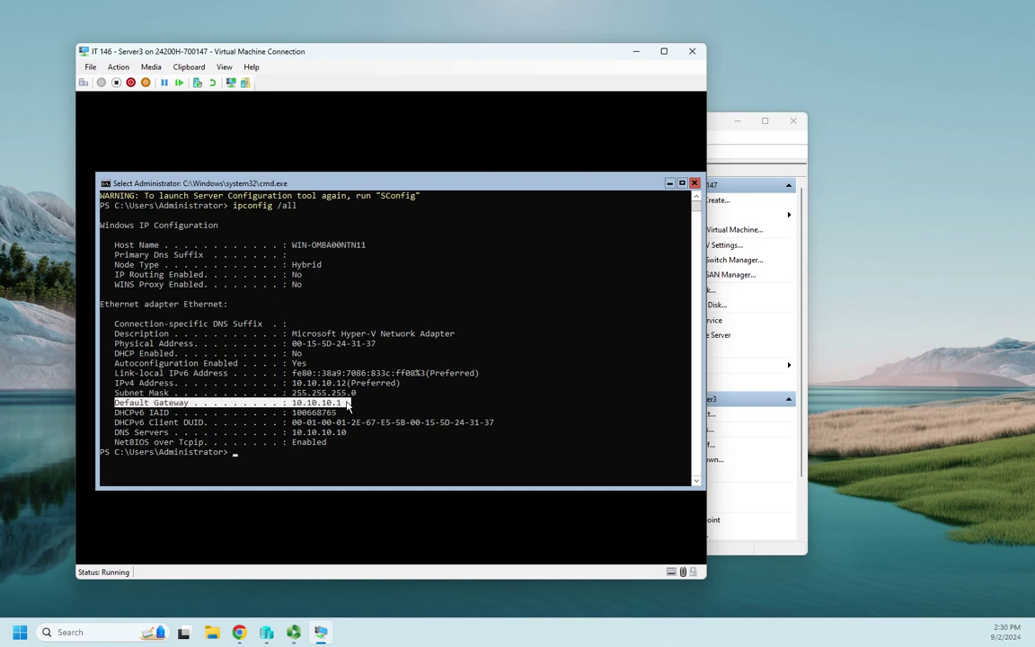
{"action": "left_click_drag", "start_coordinate": [115, 432], "coordinate": [357, 437]}
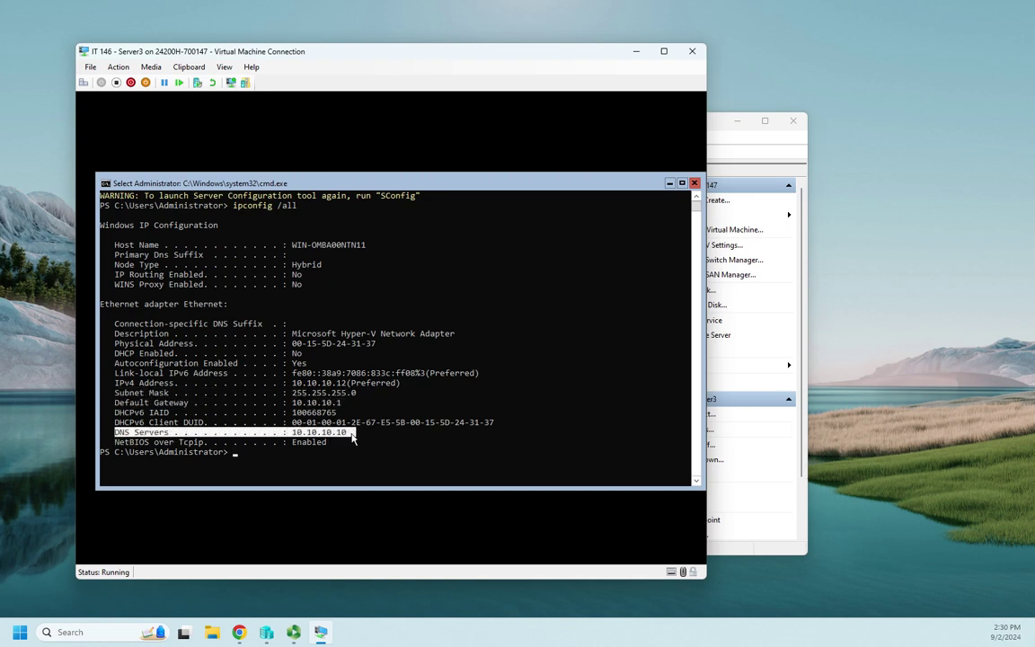
{"action": "left_click", "coordinate": [246, 454]}
- Relaunch sconfig, rename the computer to Server3 via option 2, and confirm the restart
{"action": "type", "text": "sco"}
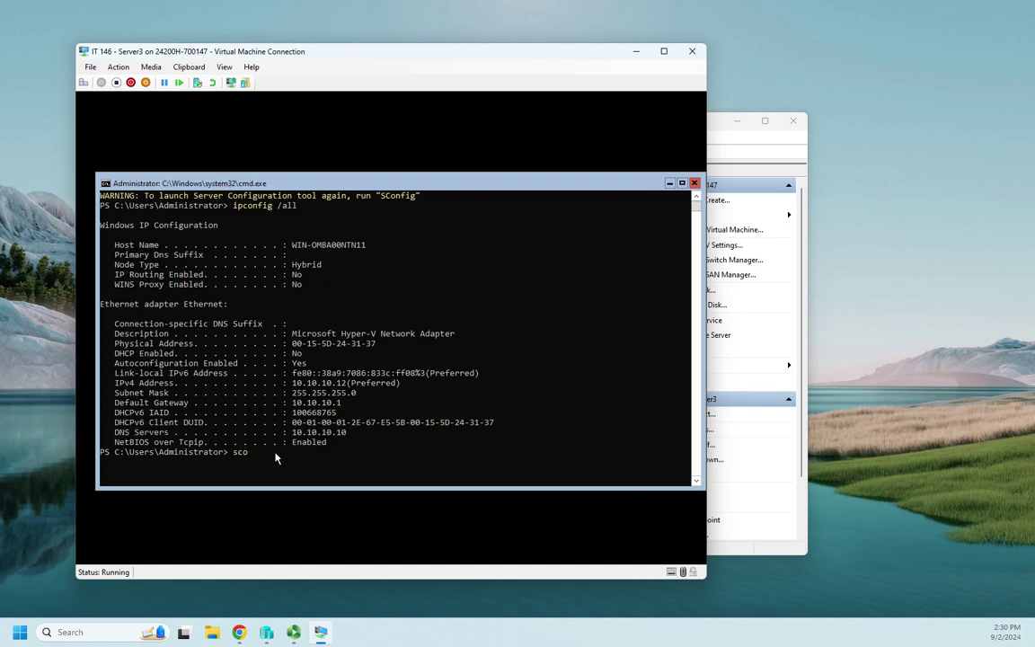
{"action": "type", "text": "nfig"}
{"action": "key", "text": "Return"}
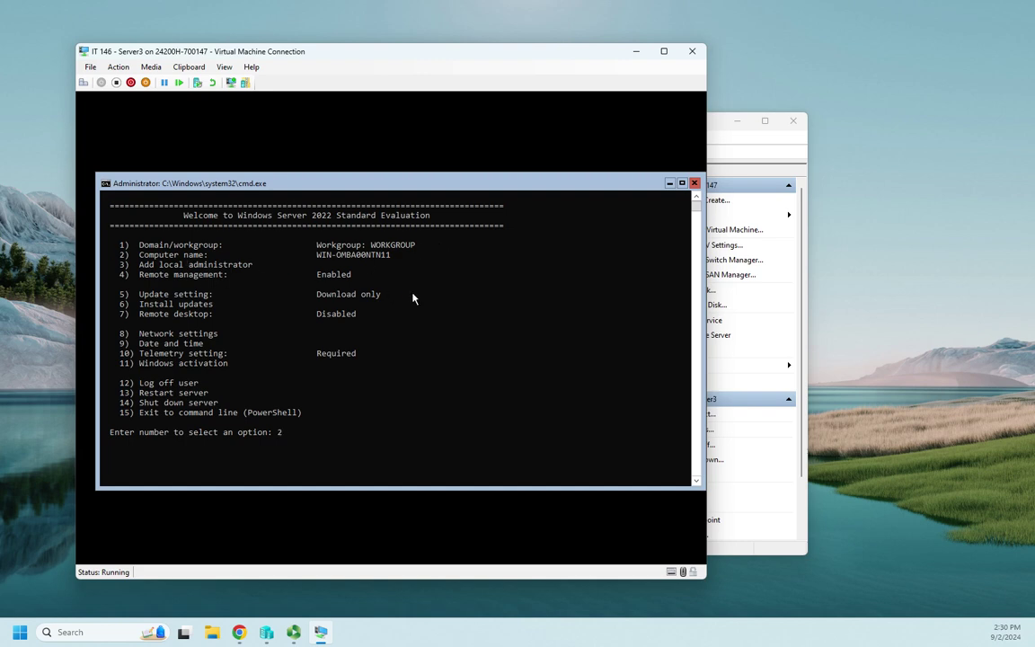
{"action": "type", "text": "2"}
{"action": "key", "text": "Return"}
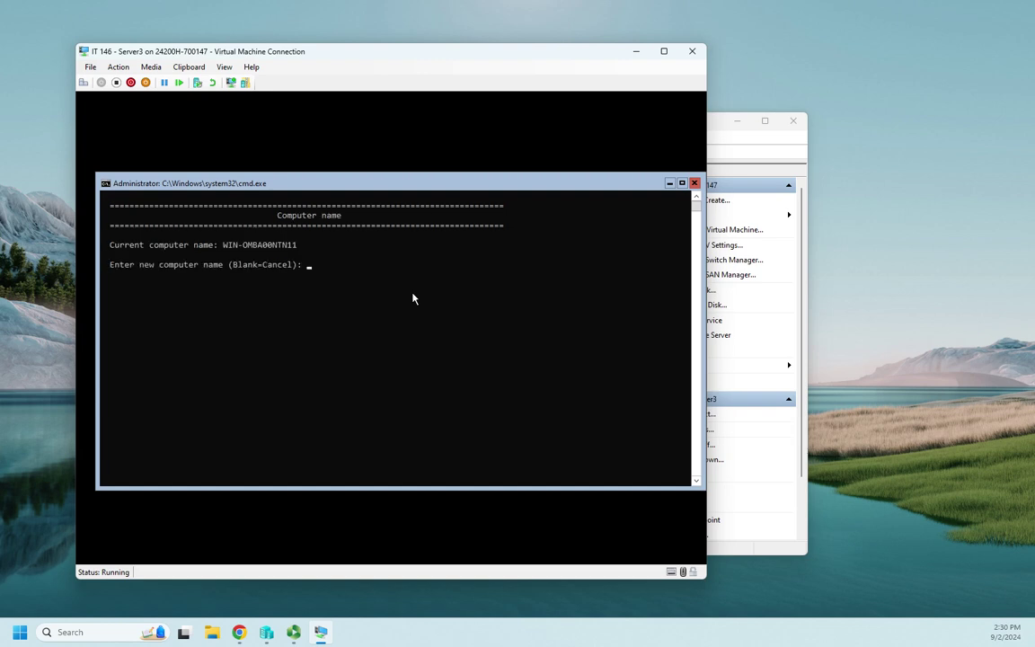
{"action": "type", "text": "Server3"}
{"action": "key", "text": "Return"}
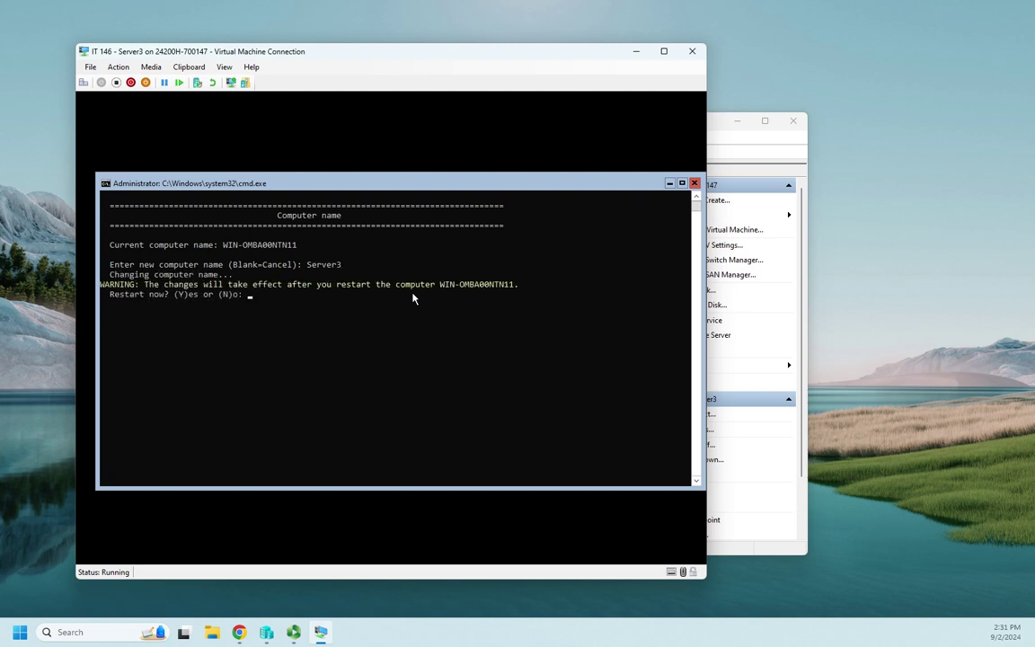
{"action": "type", "text": "y"}
{"action": "key", "text": "Return"}
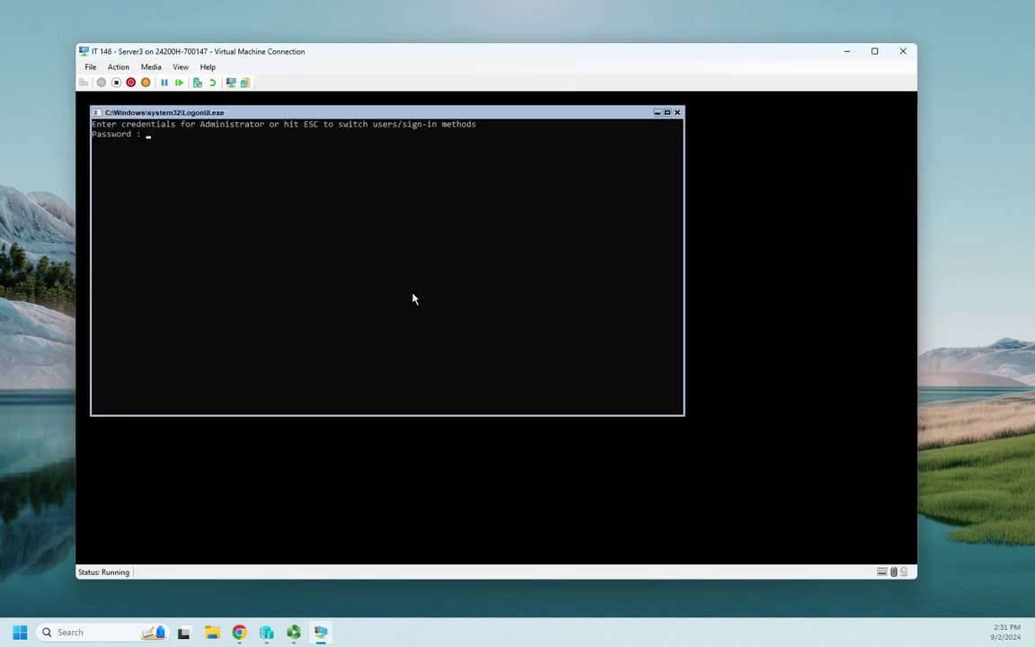
- Enter the Administrator password at the logon prompt to sign back in
{"action": "type", "text": "*********"}
{"action": "key", "text": "Return"}
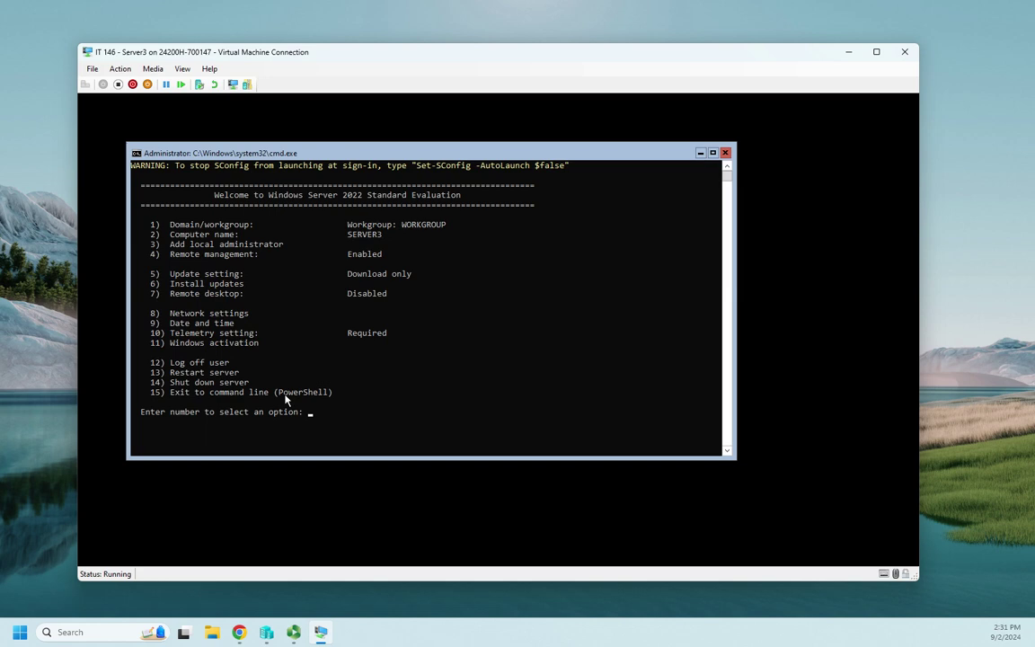
- Exit to PowerShell, run set-sconfig -autolaunch $false, then log off
{"action": "type", "text": "15"}
{"action": "key", "text": "Return"}
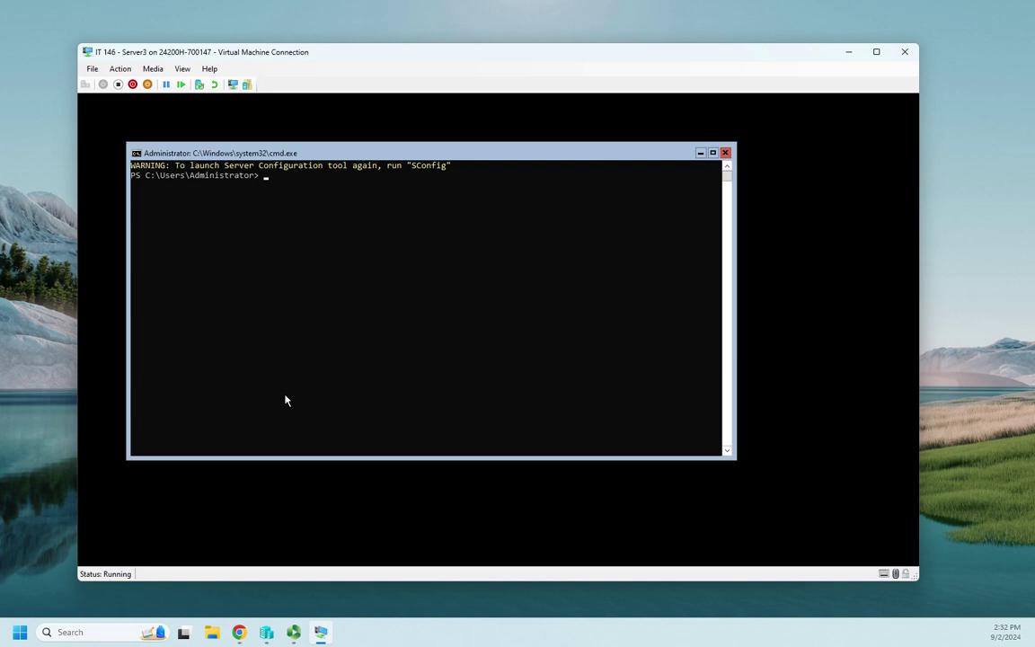
{"action": "type", "text": "set-sconfig -autlaunch $false"}
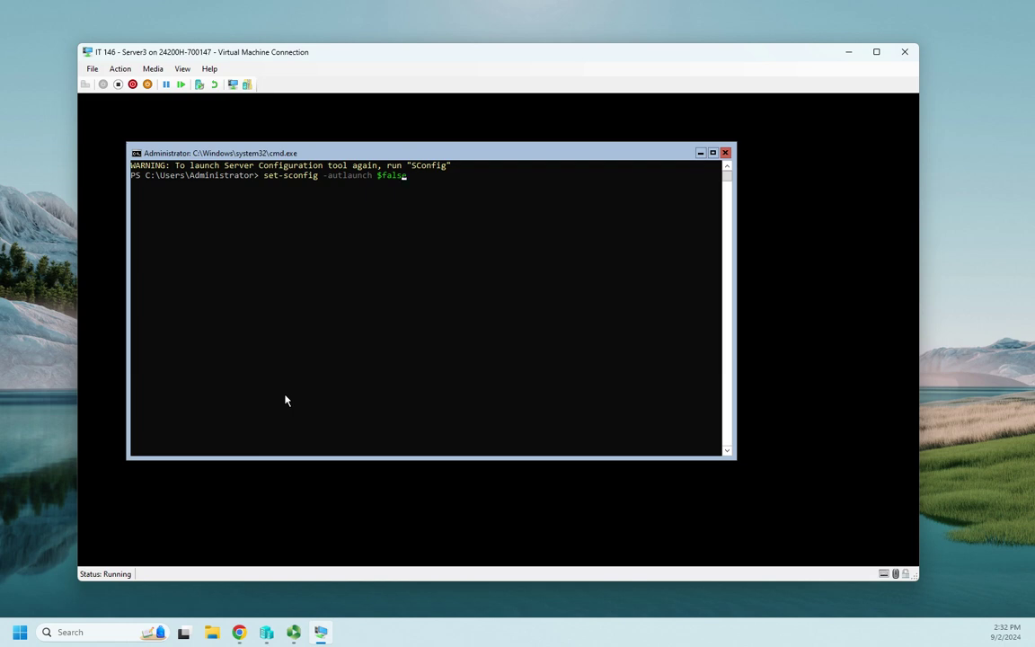
{"action": "key", "text": "Left"}
{"action": "key", "text": "Left"}
{"action": "key", "text": "Left"}
{"action": "type", "text": "o"}
{"action": "key", "text": "End"}
{"action": "key", "text": "Return"}
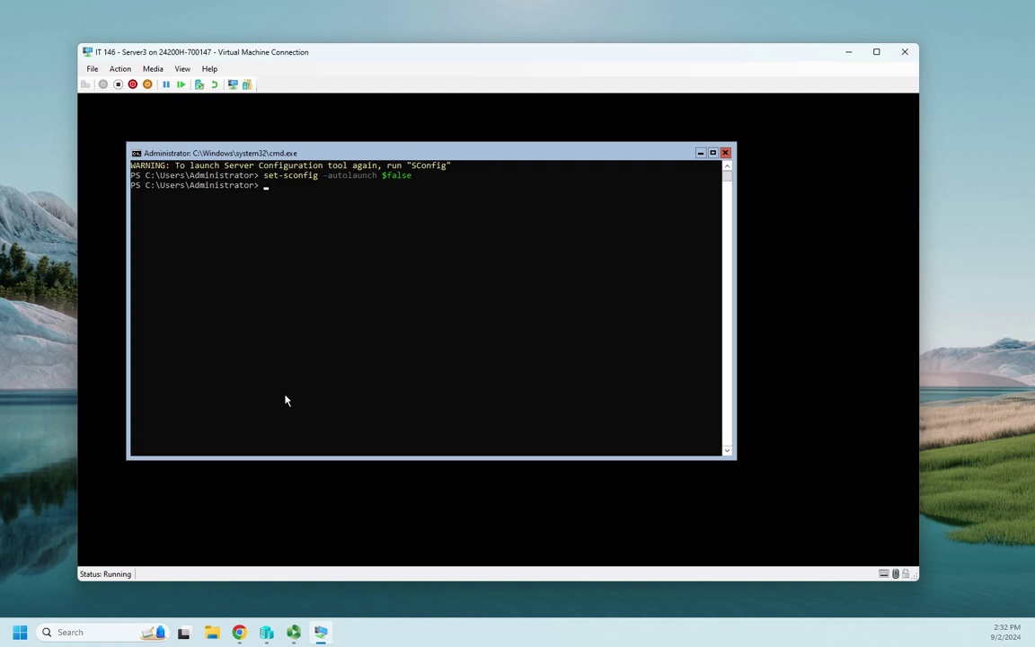
{"action": "type", "text": "logoff"}
{"action": "key", "text": "Return"}
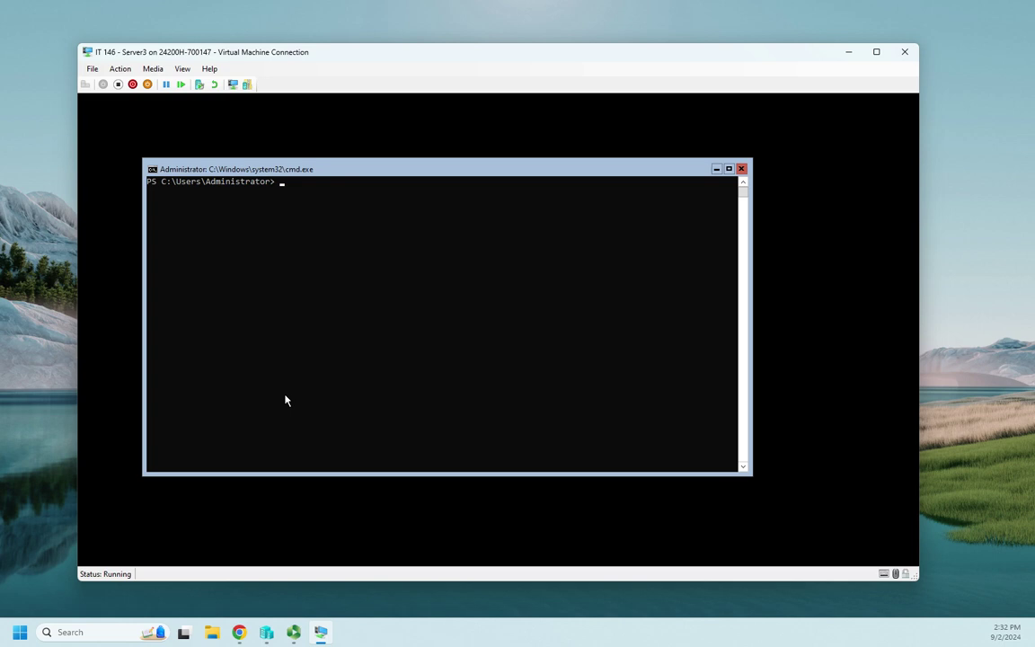
{"action": "left_click", "coordinate": [741, 170]}
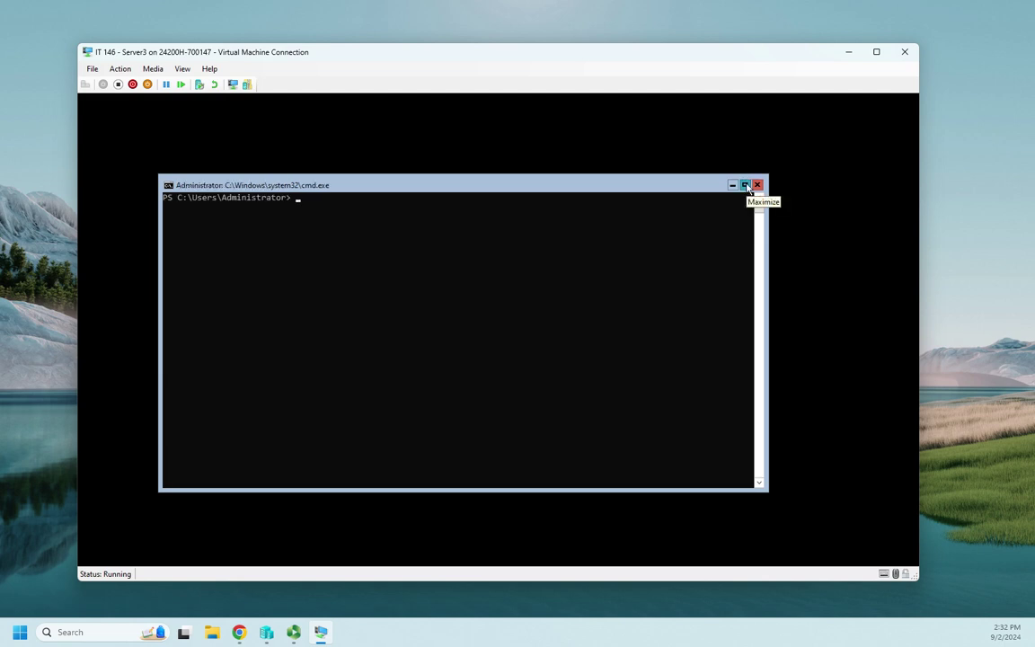
{"action": "left_click", "coordinate": [758, 185]}
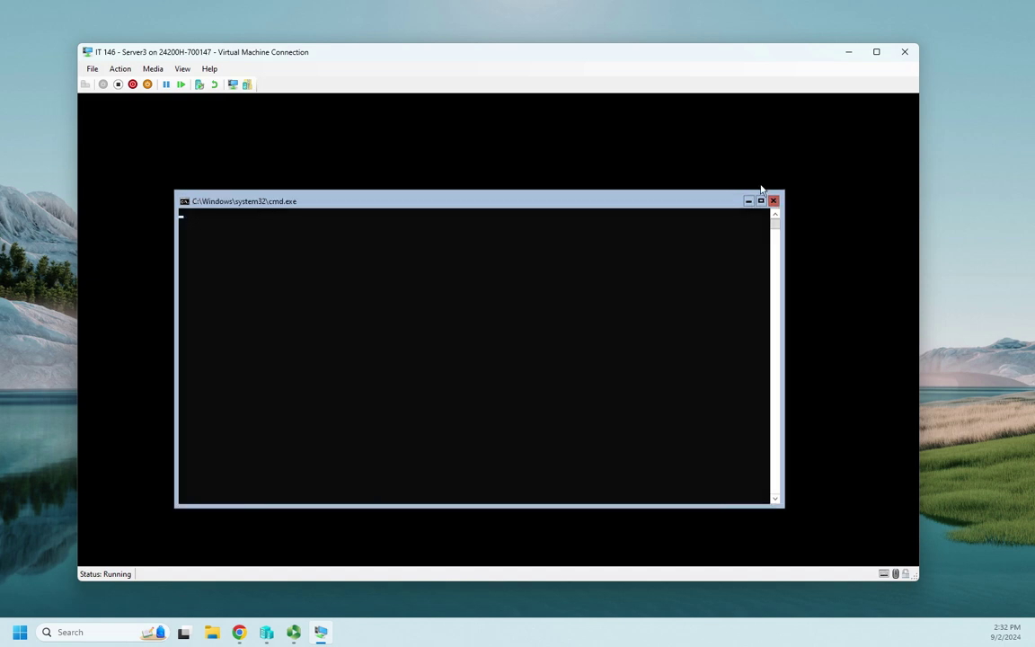
{"action": "left_click_drag", "start_coordinate": [493, 199], "coordinate": [478, 151]}
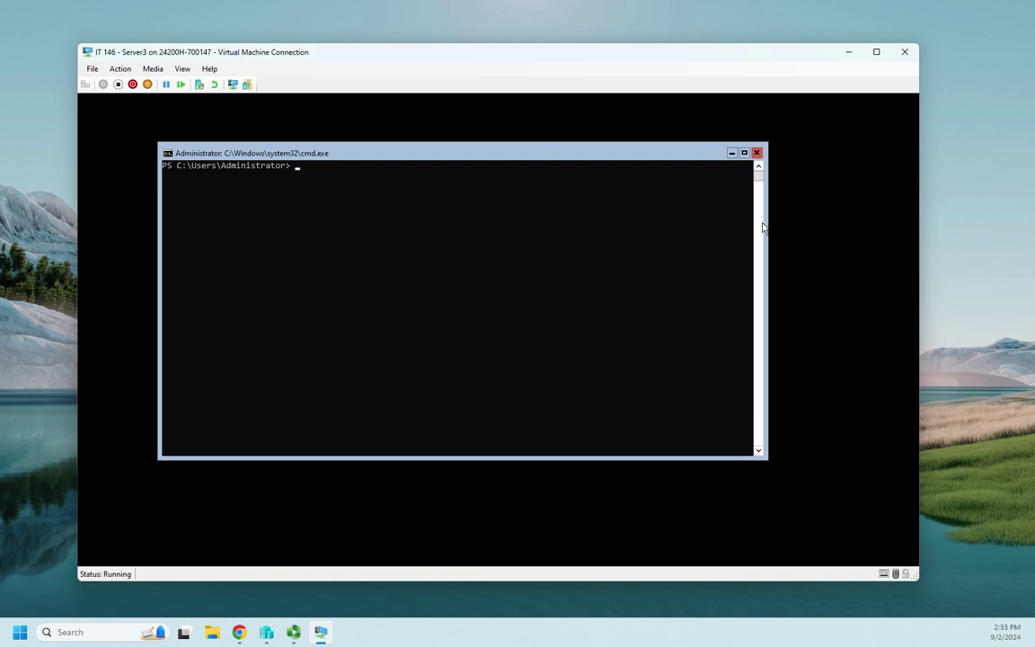
- Relaunch sconfig, choose option 14 (Shut down server), and answer y to confirm
{"action": "type", "text": "sconfig"}
{"action": "key", "text": "Return"}
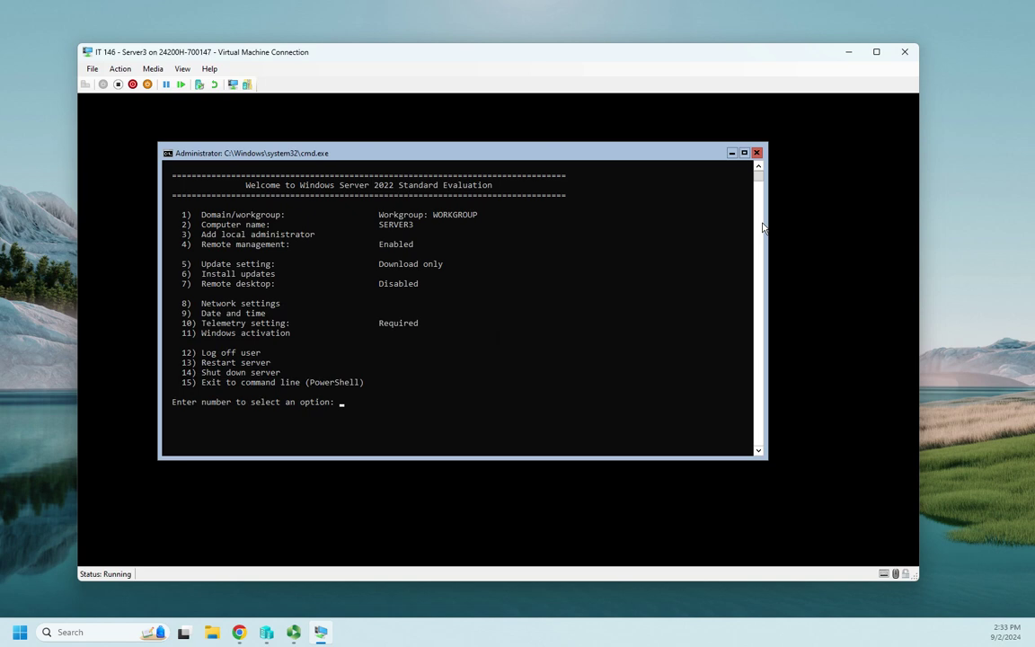
{"action": "type", "text": "14"}
{"action": "key", "text": "Return"}
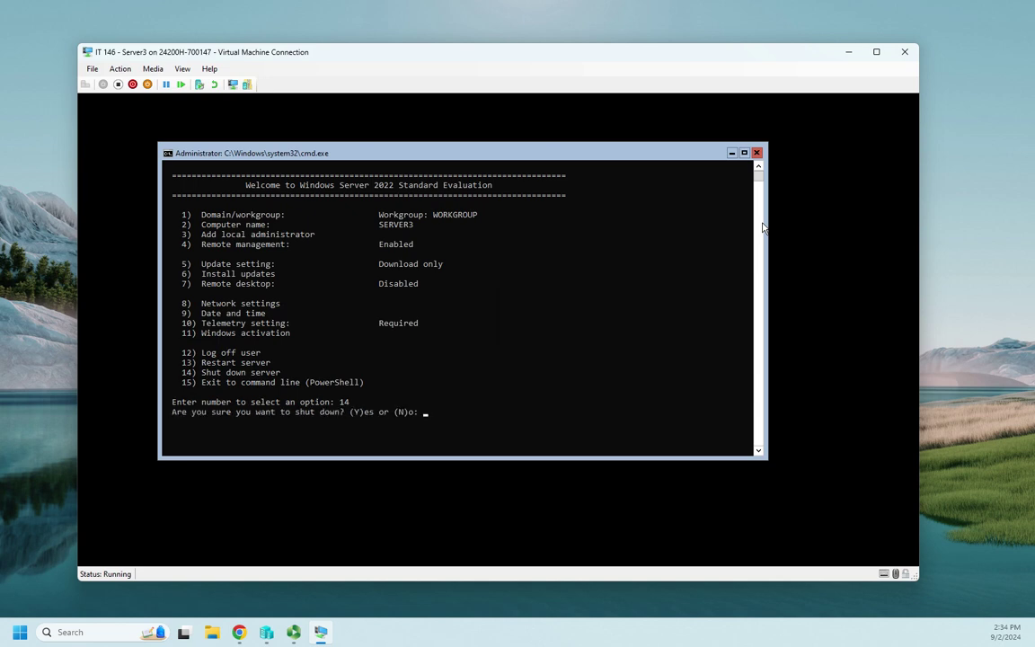
{"action": "type", "text": "y"}
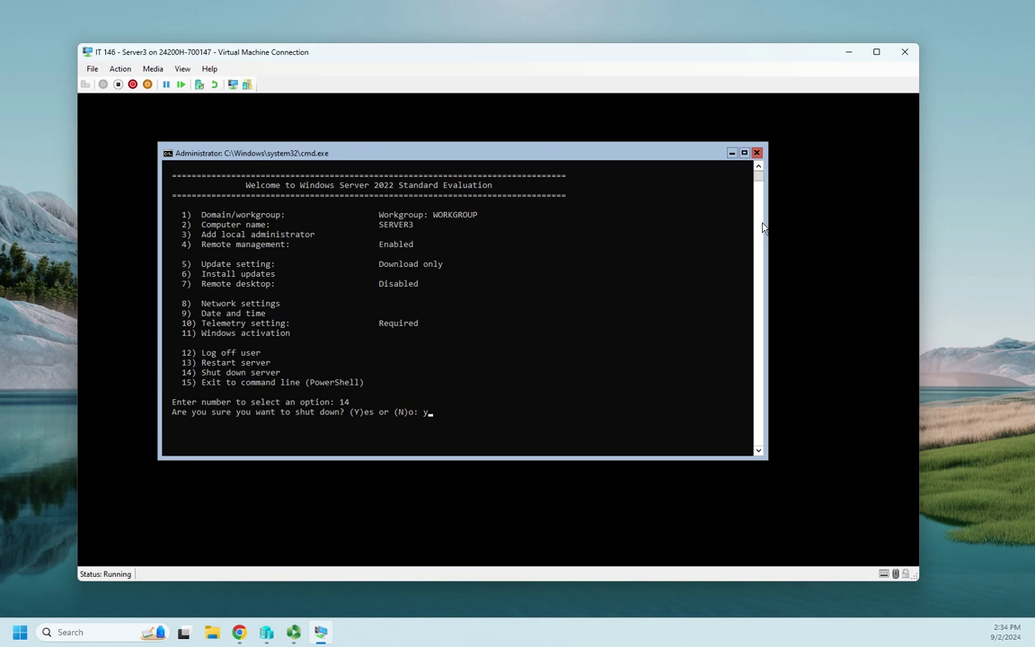